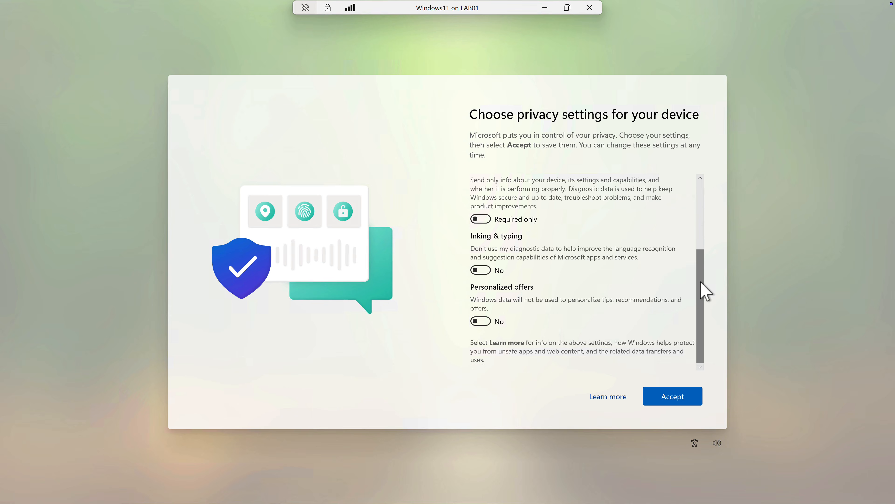
Accept the device privacy settings to finish the Windows 11 setup in the virtual machine and show its desktop
drag(701, 281, 687, 366)
click(666, 402)
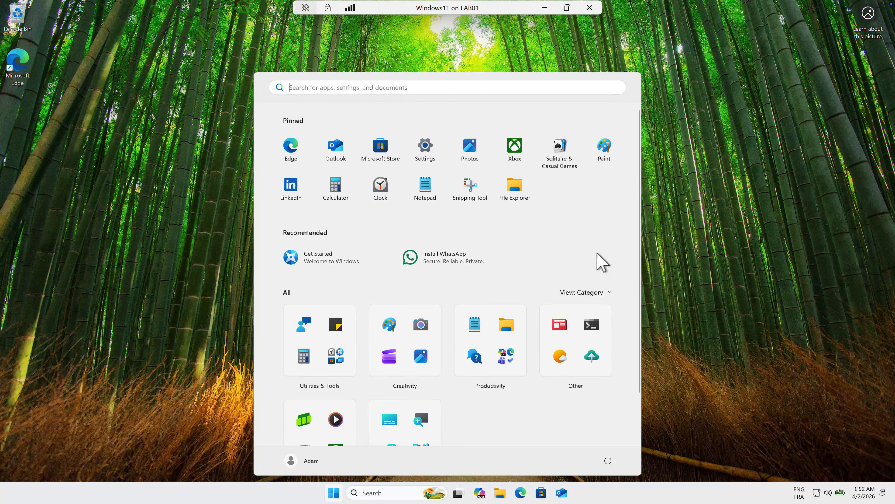
click(709, 211)
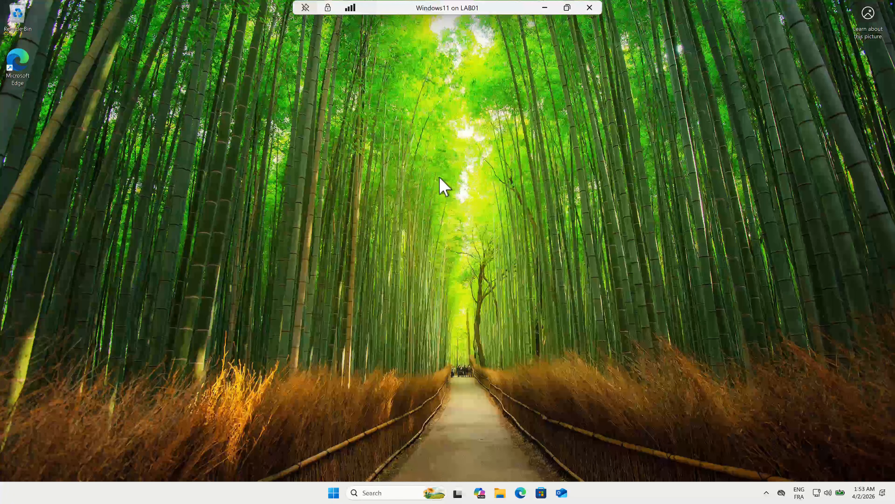
Open Windows Settings in the virtual machine and dismiss the notice about backing up the PC to a Microsoft account
key(super)
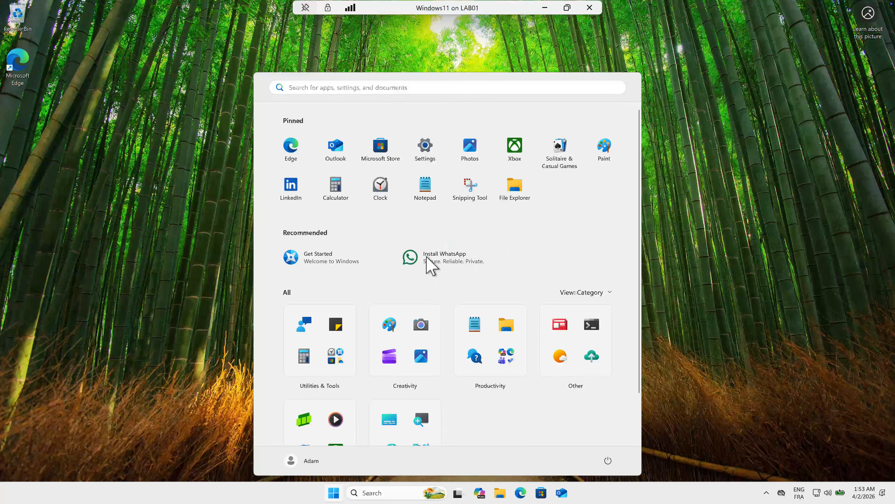
click(425, 155)
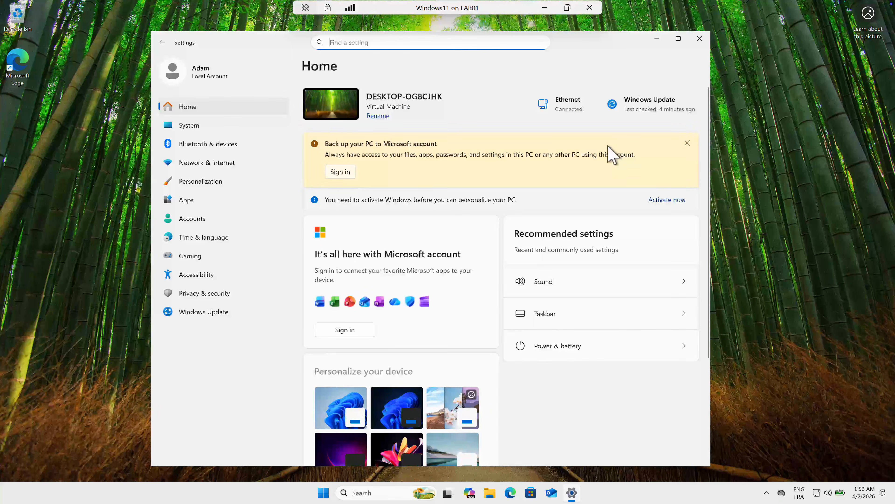
click(687, 144)
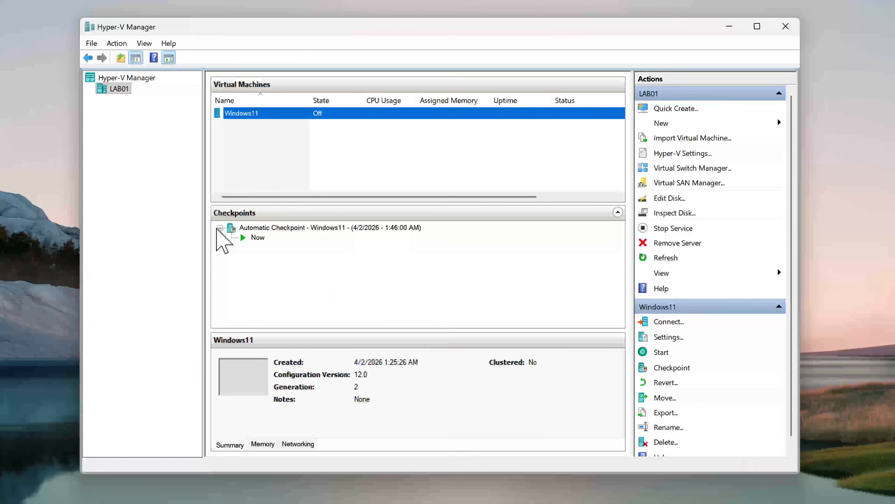
Switch to Hyper-V Manager and examine the Windows11 automatic checkpoint and the actions available for it
click(243, 229)
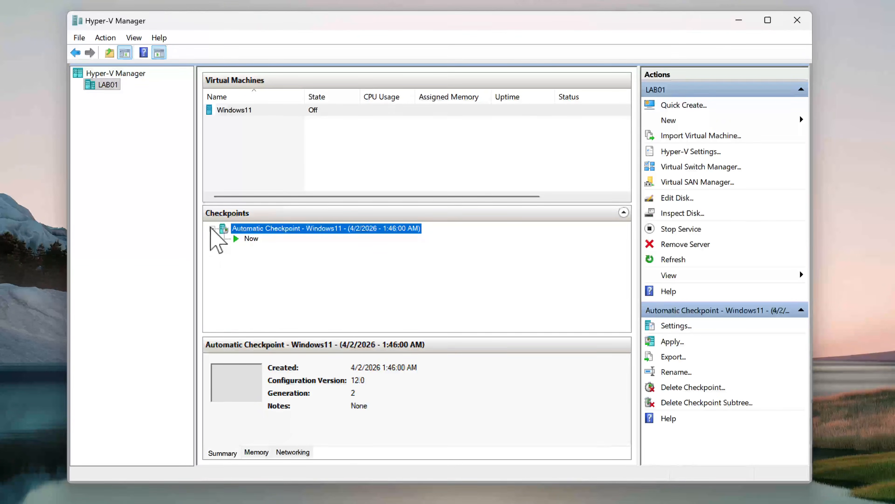
right_click(265, 228)
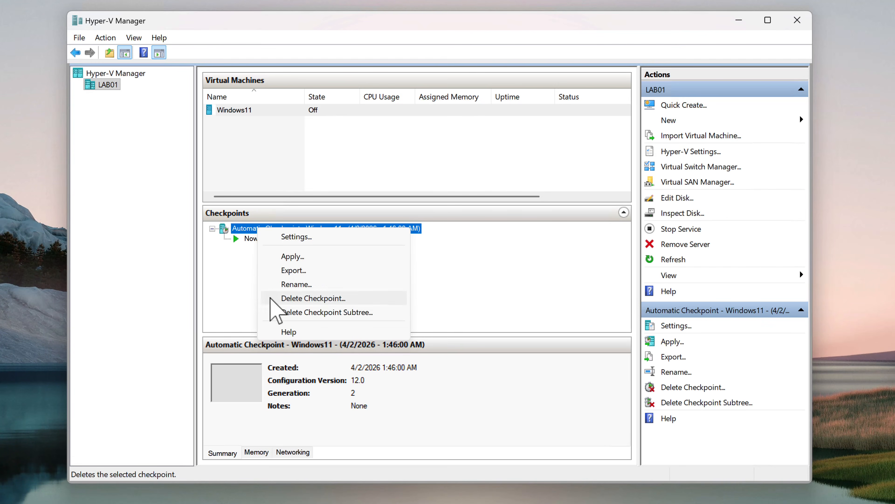
click(250, 287)
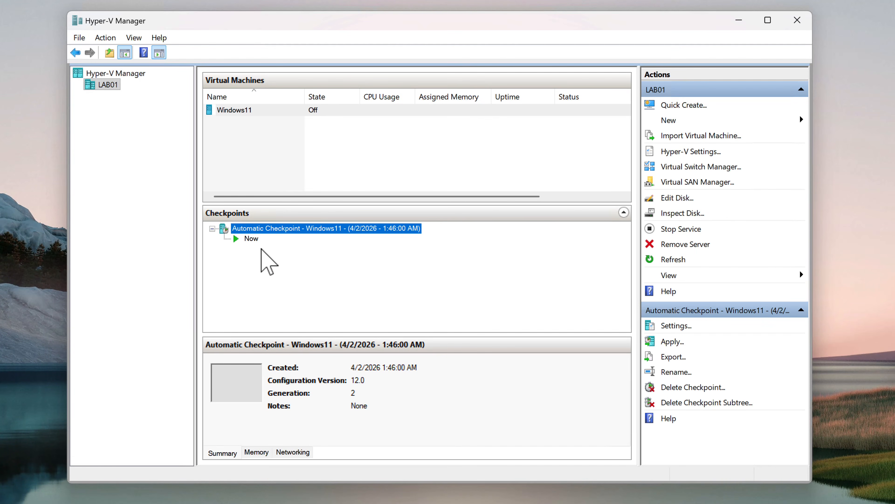
click(235, 240)
click(261, 230)
Create two successive checkpoints of the Windows11 virtual machine
click(239, 112)
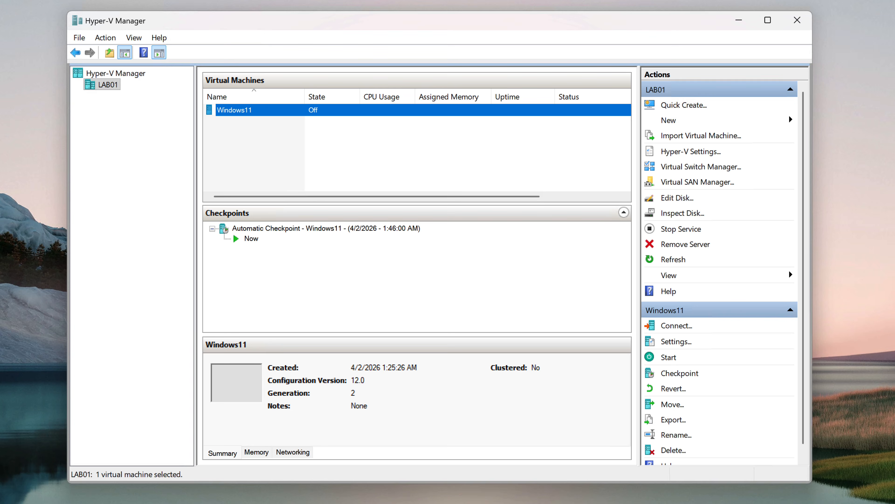
right_click(267, 110)
click(308, 176)
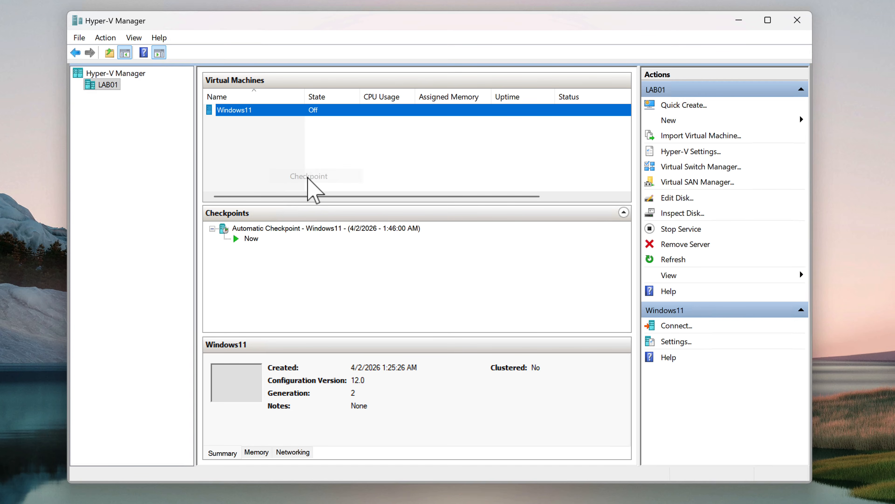
click(276, 239)
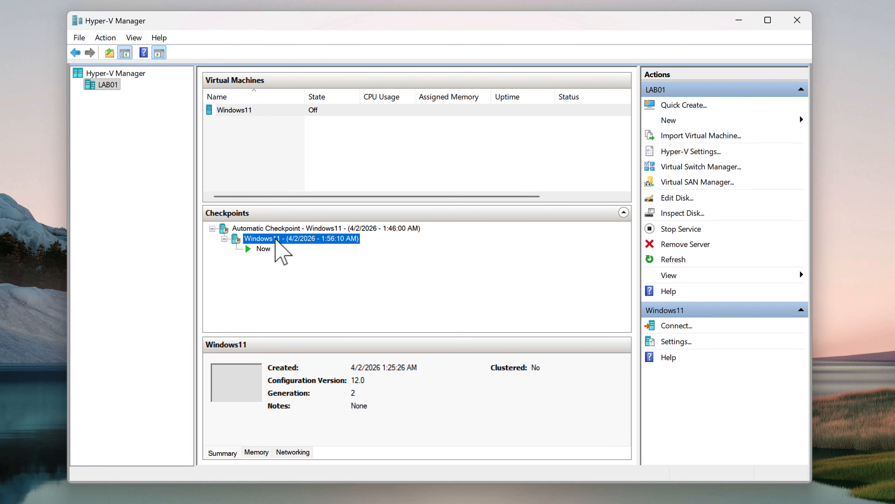
right_click(262, 109)
click(310, 176)
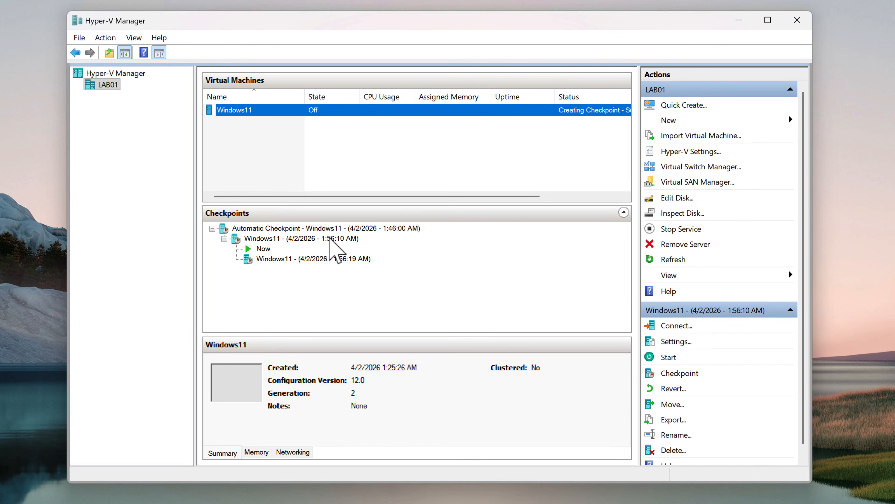
View the settings of the newest Windows11 checkpoint and close them without changes
click(356, 248)
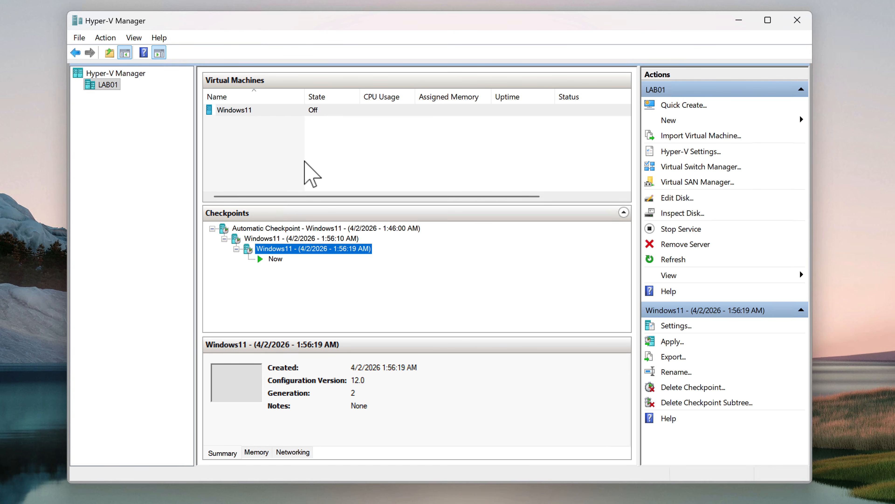
click(675, 326)
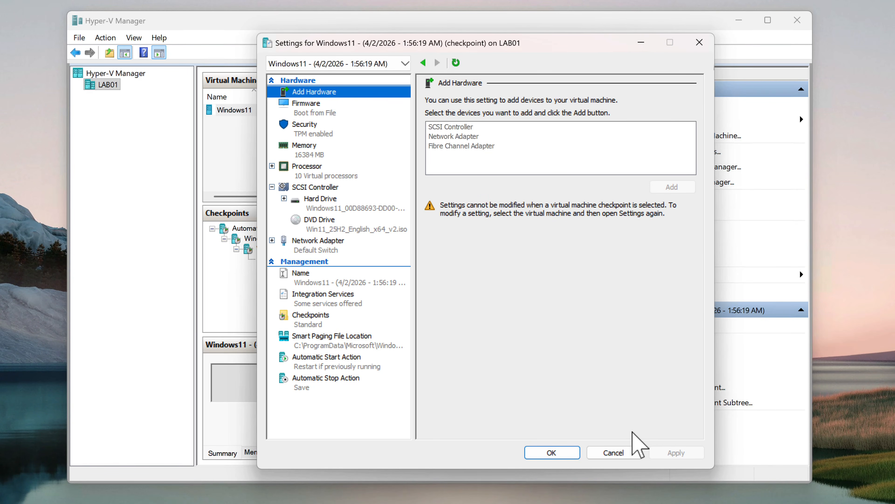
click(614, 455)
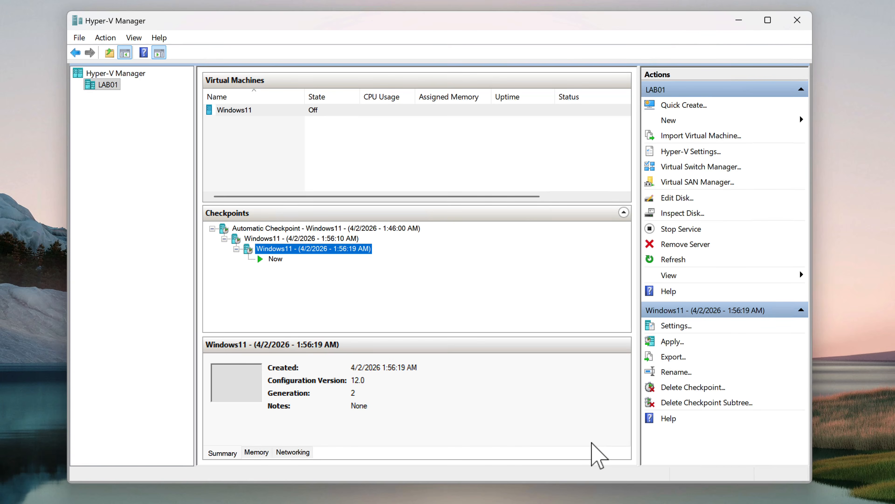
Review the checkpoint type and file location options in the automatic checkpoint's settings, then close them without changes
click(295, 229)
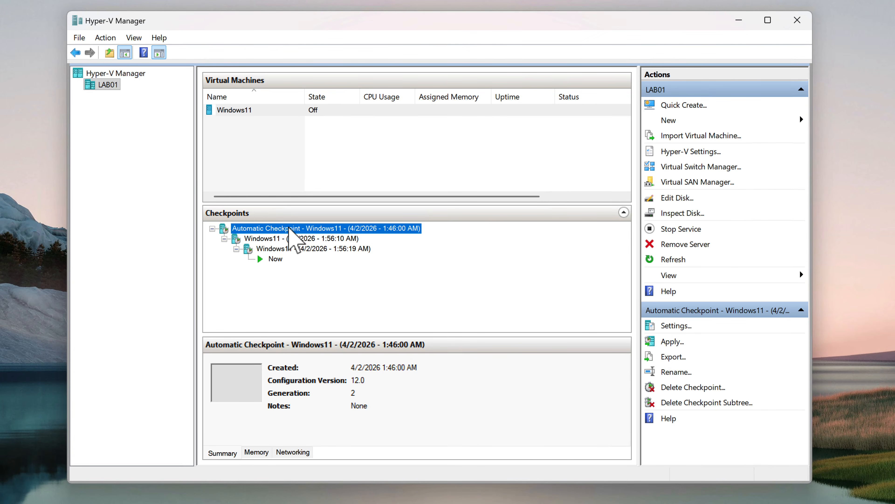
click(677, 325)
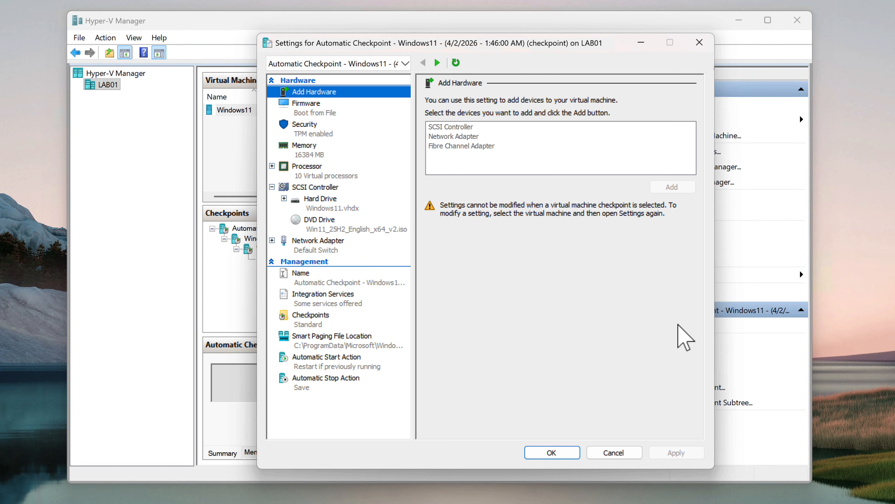
click(367, 321)
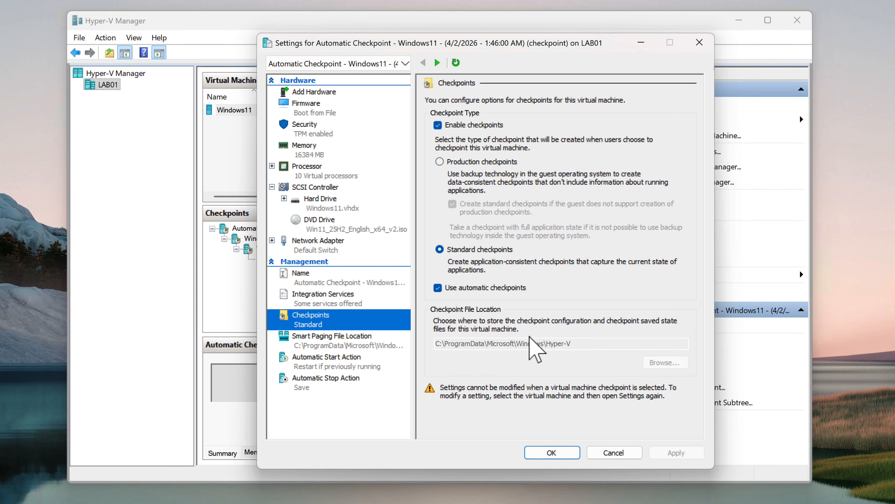
click(623, 453)
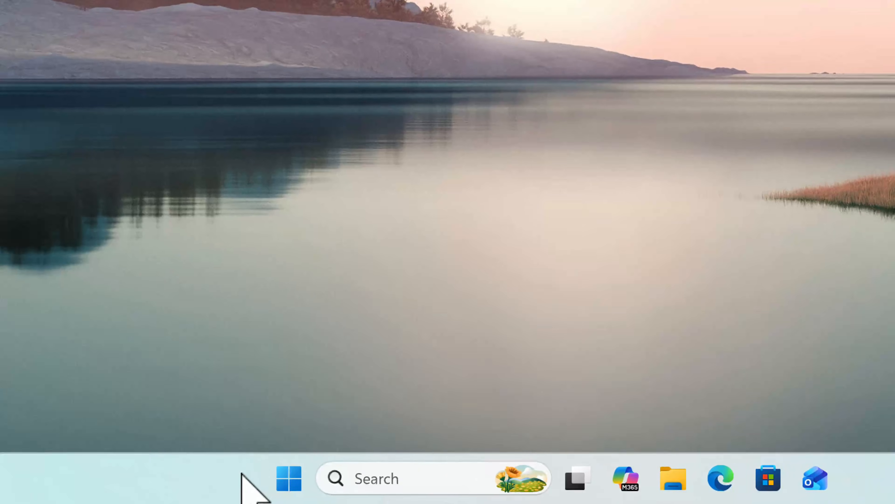
Open Task Manager on the host and show the performance details to check the processor's virtualisation status
right_click(242, 474)
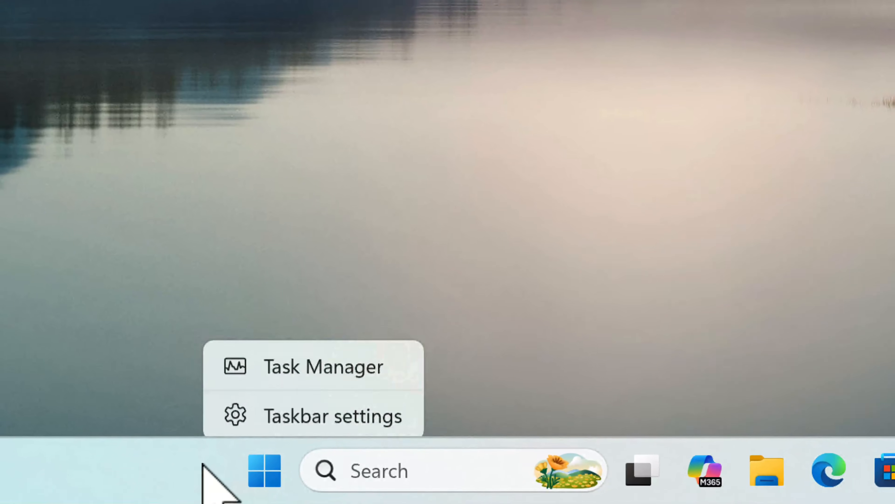
click(301, 389)
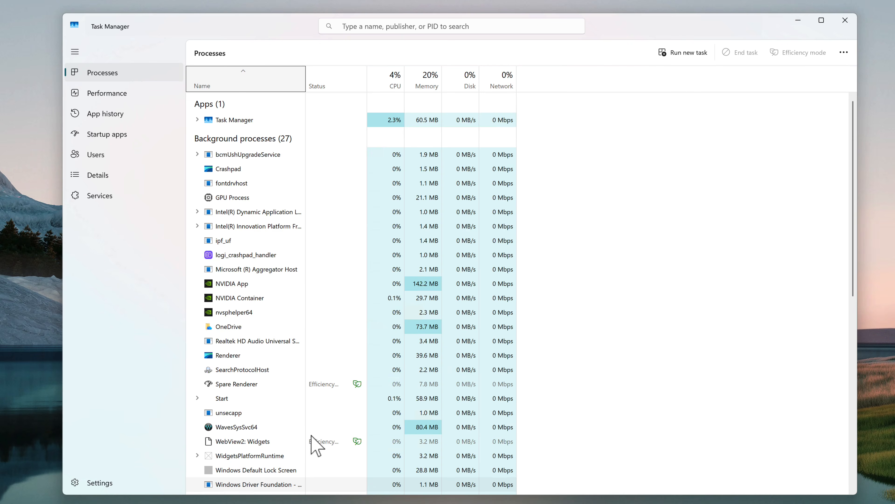
click(118, 97)
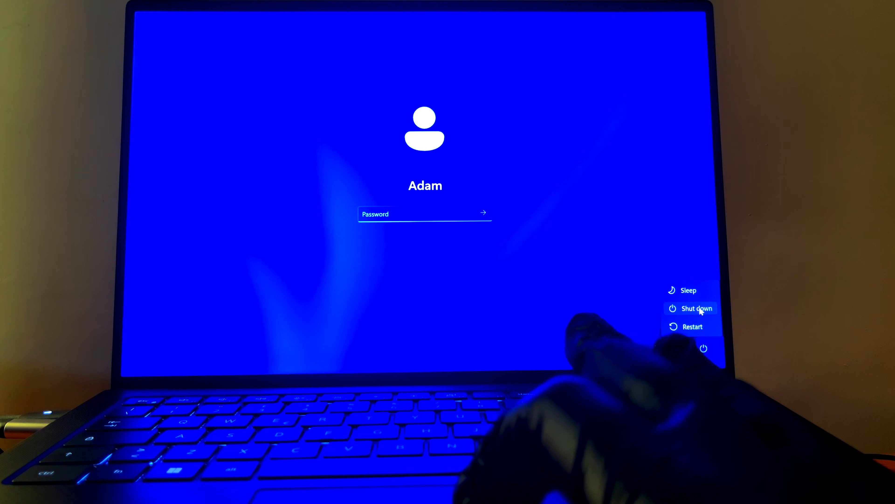
Restart the laptop into the Dell BIOS Setup and open the Virtualization Support settings
click(698, 309)
click(684, 323)
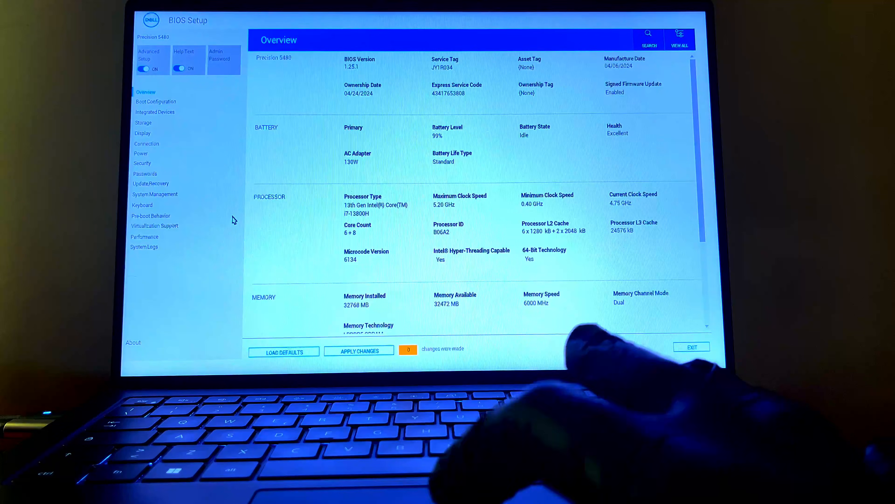
click(169, 220)
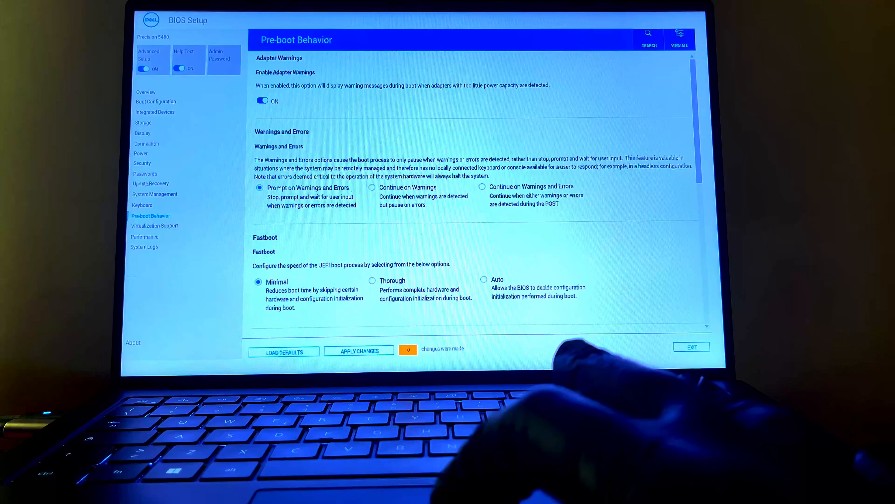
click(164, 225)
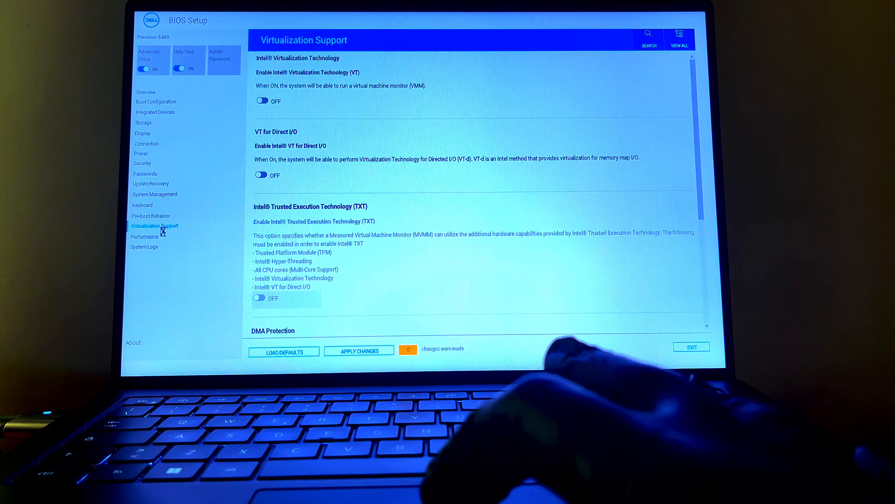
Enable Intel Virtualization Technology (VT), Intel VT for Direct I/O and Intel Trusted Execution Technology (TXT)
click(261, 101)
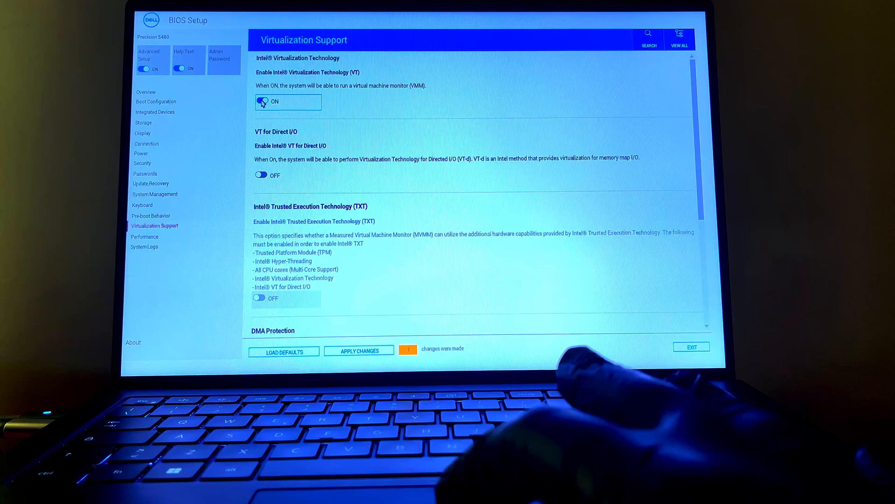
click(261, 175)
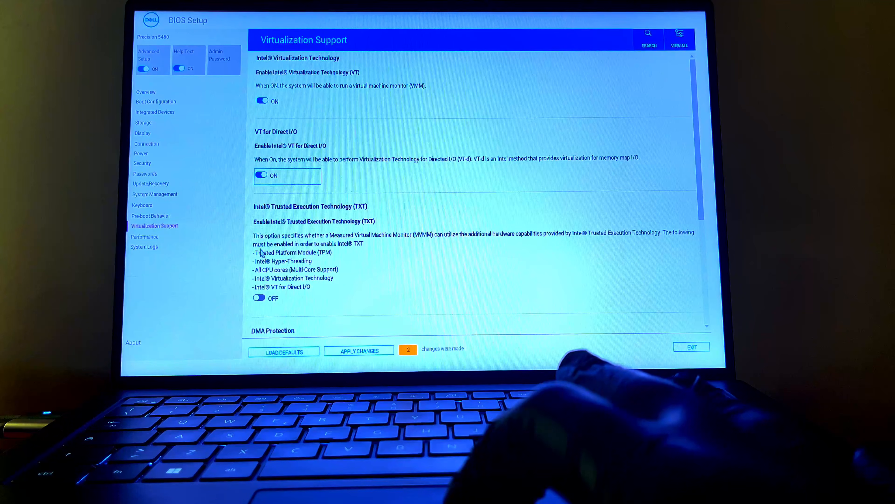
click(260, 298)
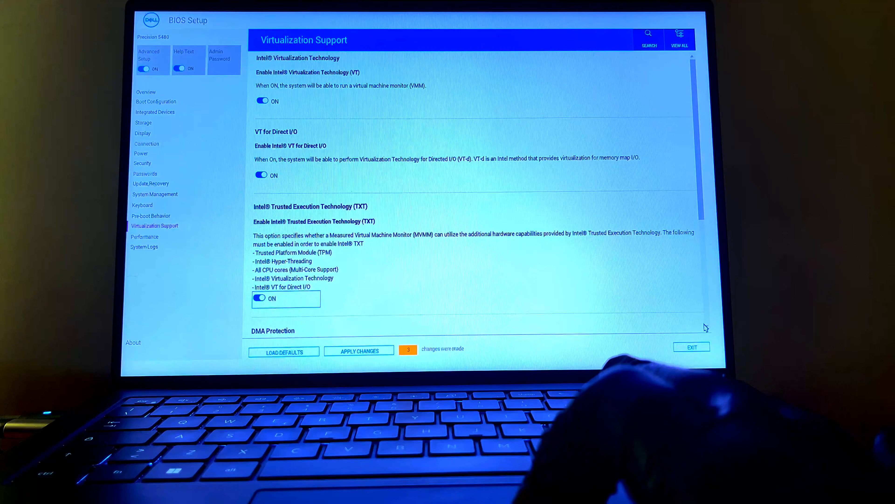
Look over the DMA Protection options, apply the BIOS changes without saving them as custom user settings, and exit the setup
scroll(710, 328, down, 5)
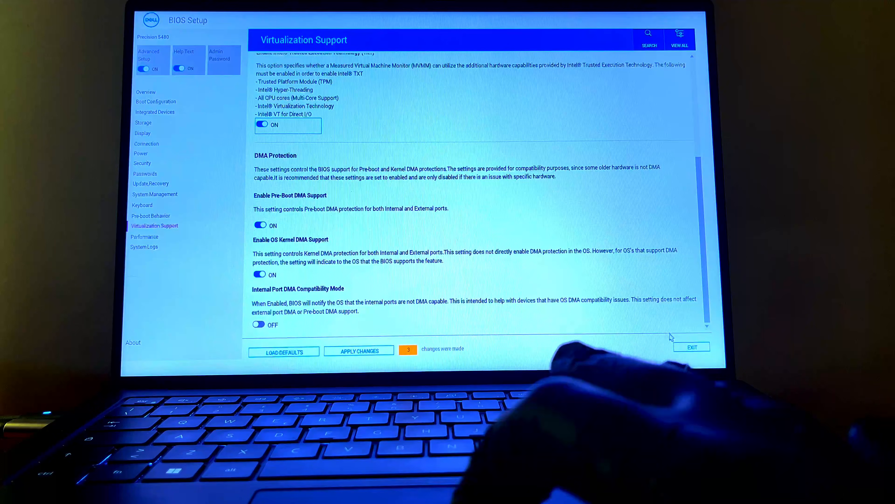
scroll(365, 312, up, 5)
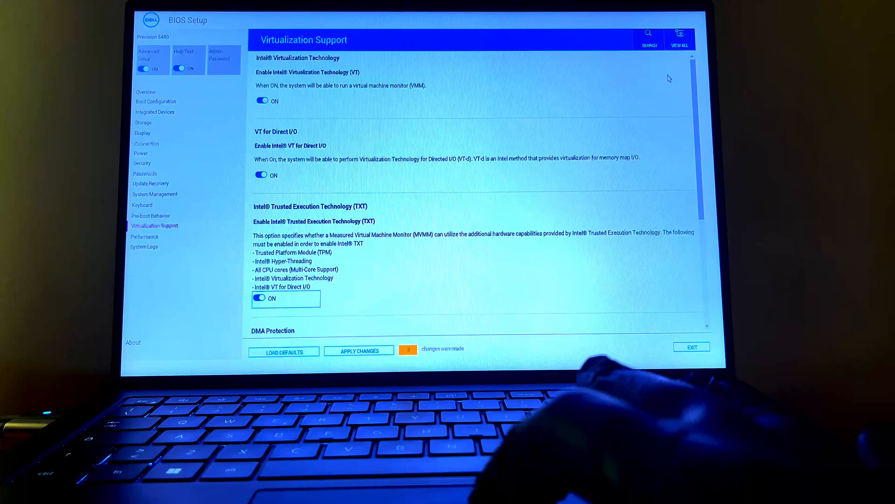
click(359, 351)
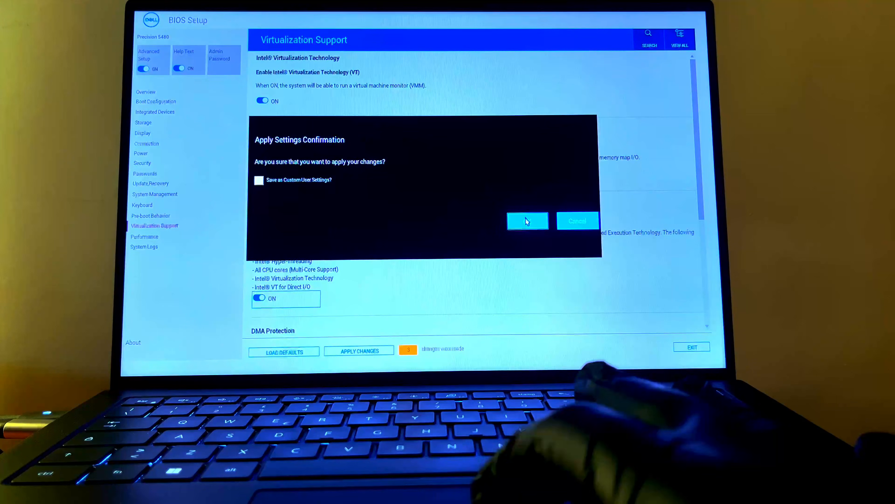
click(527, 221)
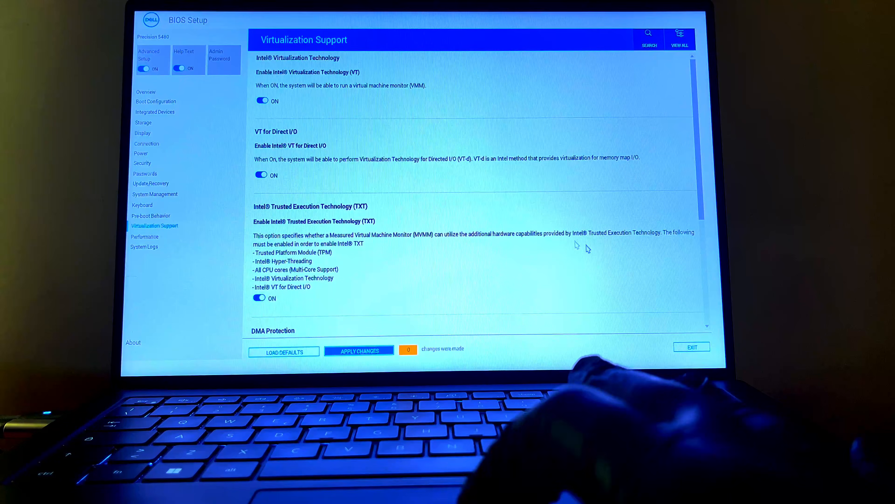
click(692, 348)
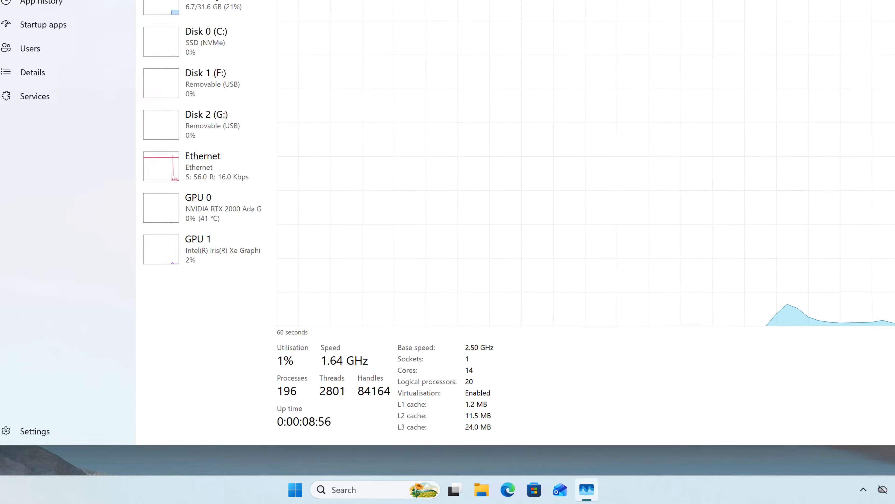
Close Task Manager, search Windows for "turn", and open Turn Windows features on or off
click(808, 29)
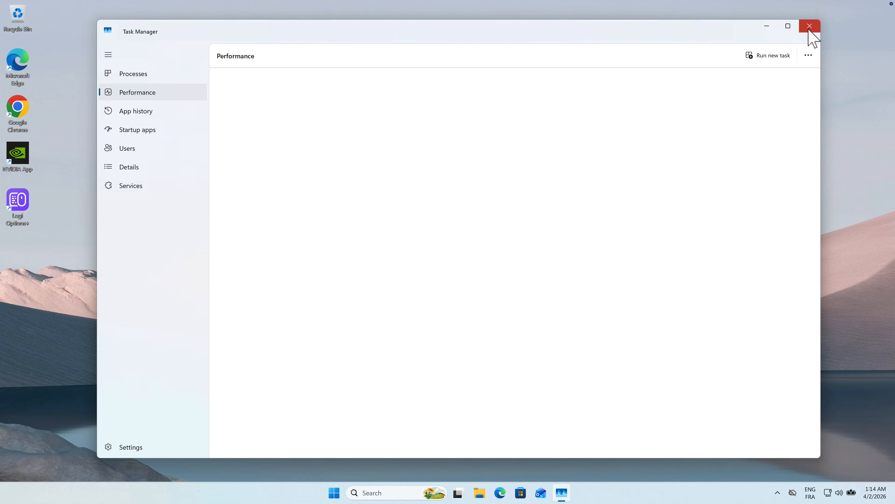
click(382, 493)
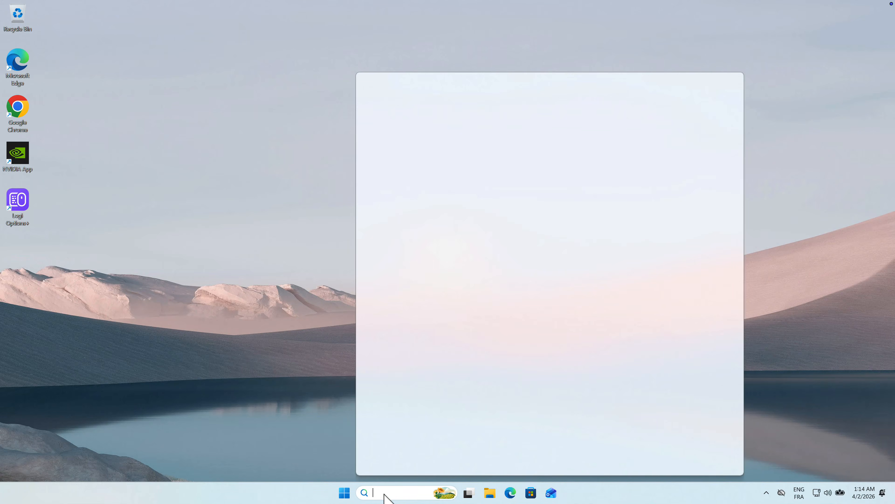
text(turn)
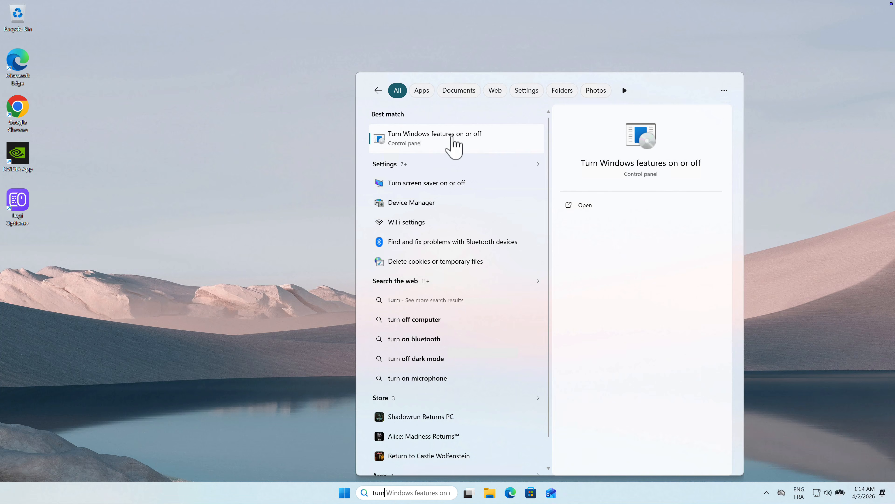
click(447, 139)
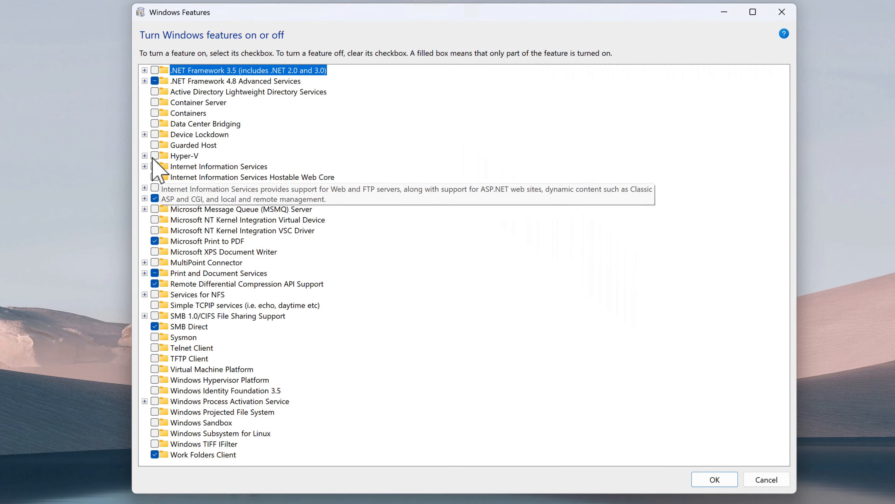
Enable the Hyper-V, Virtual Machine Platform and Windows Hypervisor Platform features, apply the changes and restart the PC
click(154, 156)
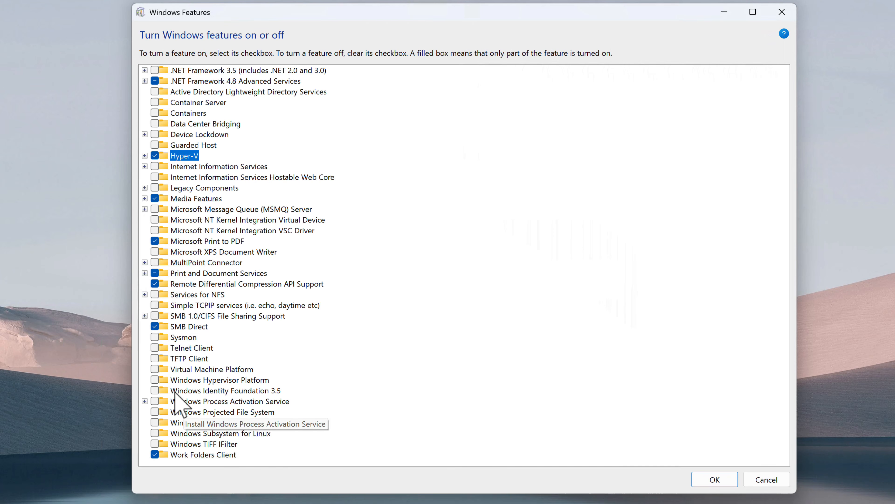
click(154, 369)
click(154, 380)
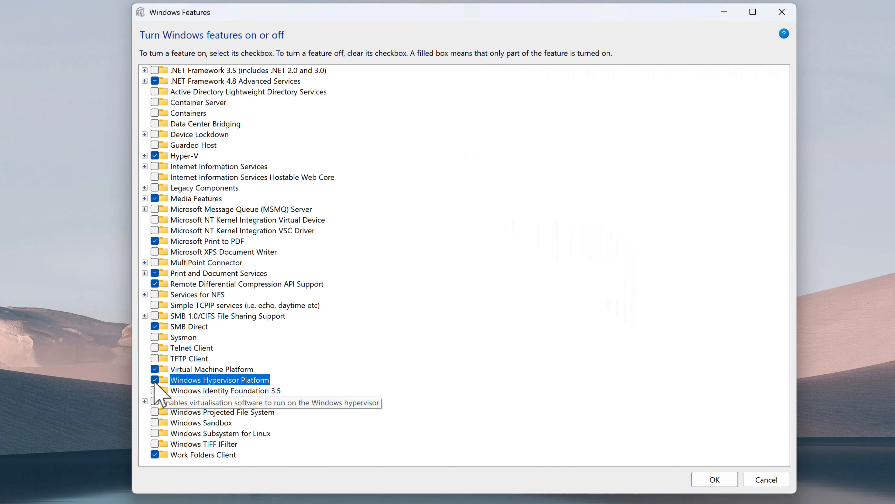
click(713, 480)
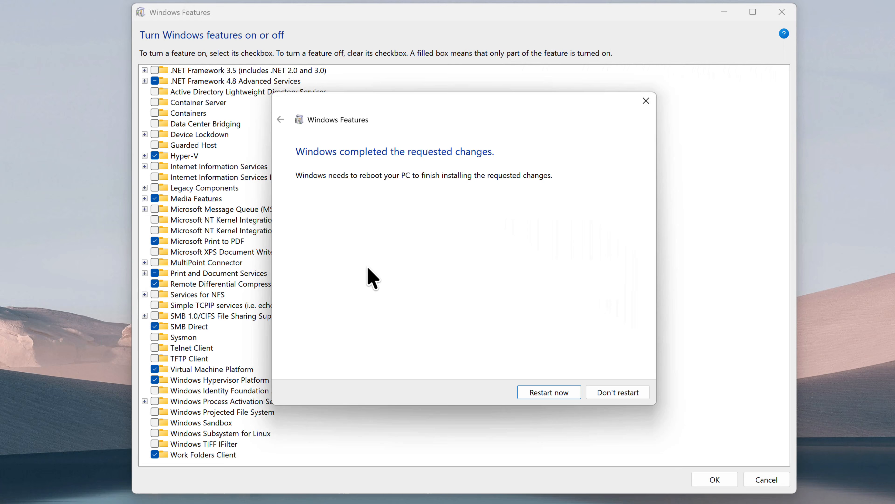
click(545, 391)
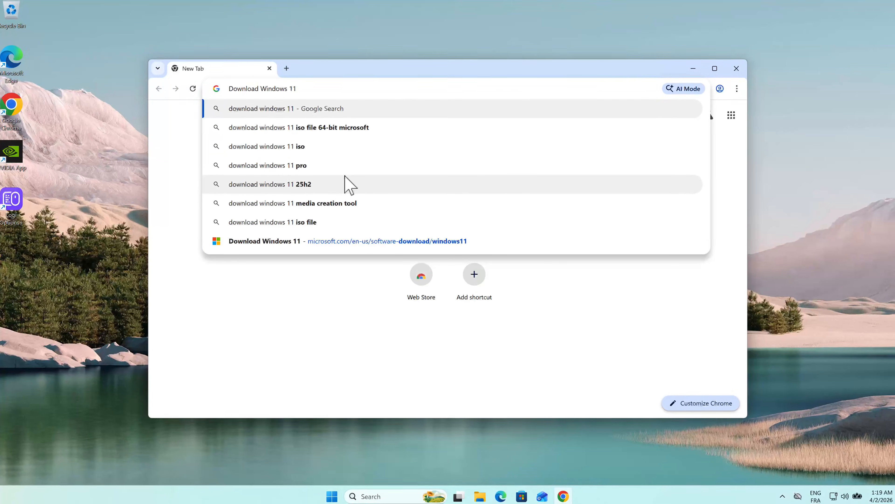
Search the web for "Download Windows 11" and open Microsoft's download page at the disk image (ISO) section for x64 devices
key(Return)
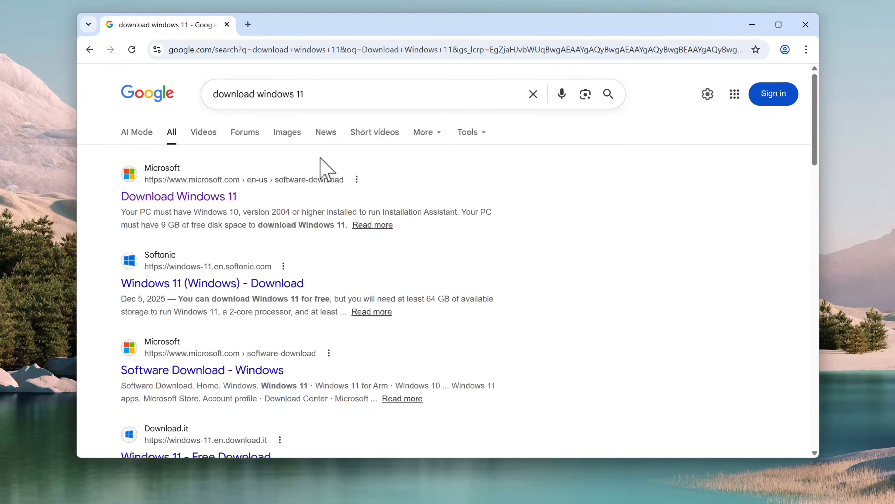
click(195, 199)
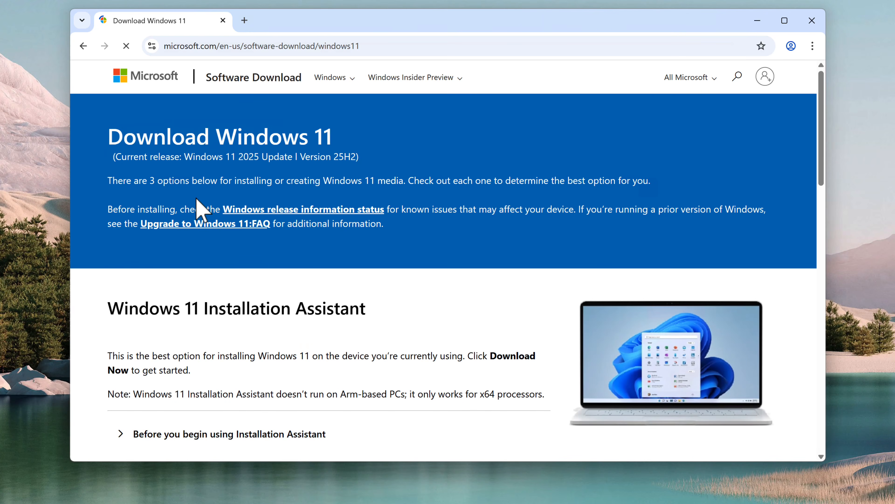
scroll(419, 275, down, 2)
scroll(419, 271, down, 3)
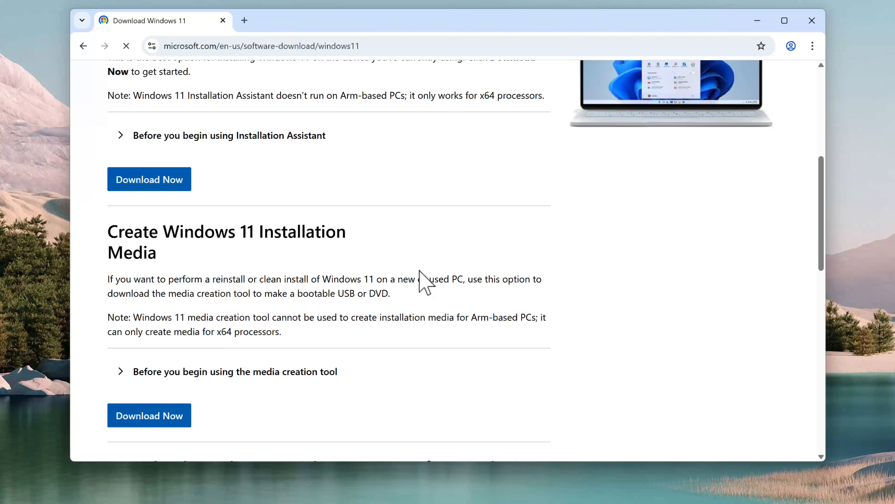
scroll(419, 271, down, 3)
scroll(423, 285, down, 2)
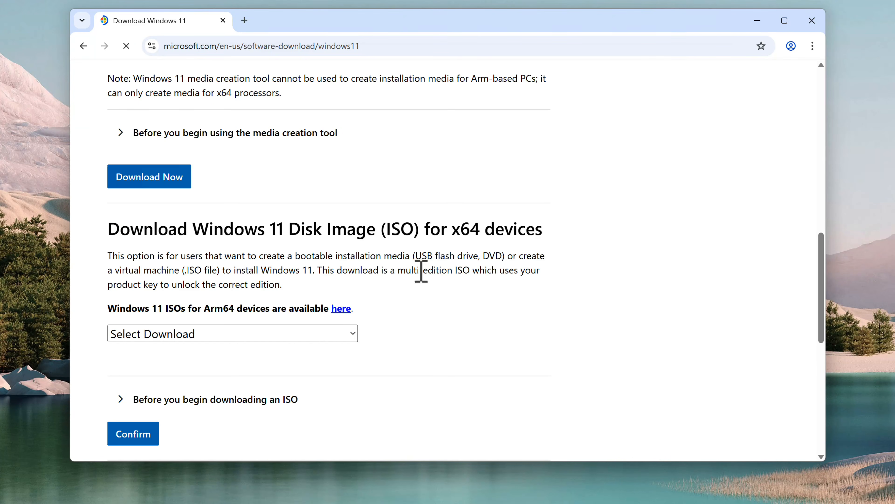
Select the Windows 11 multi-edition ISO for x64 devices, set the product language to English International, and start the 64-bit download
click(329, 331)
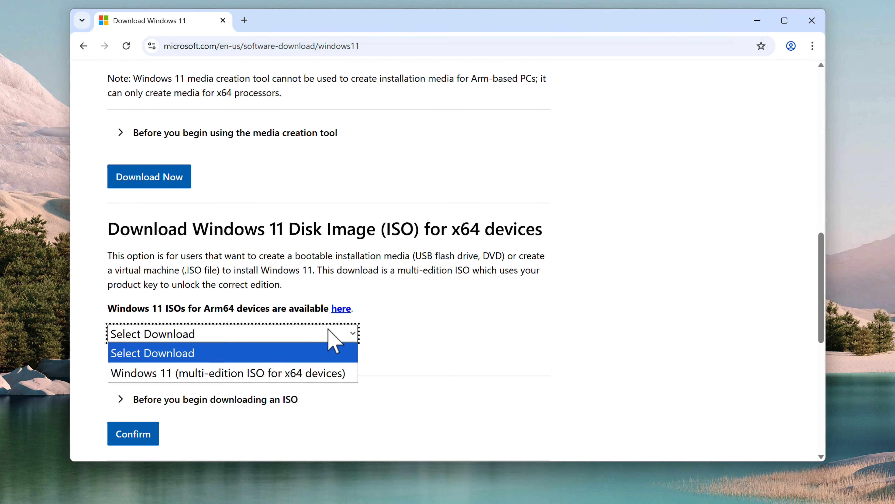
click(286, 379)
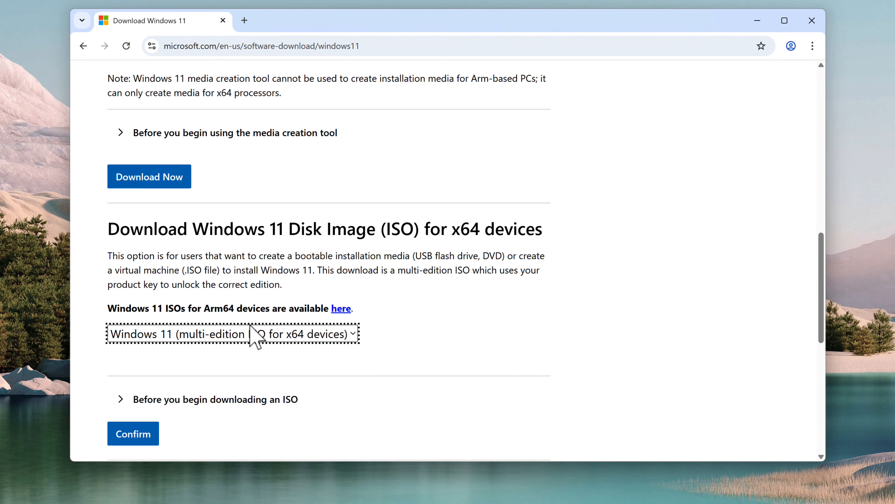
click(143, 439)
click(197, 287)
click(166, 150)
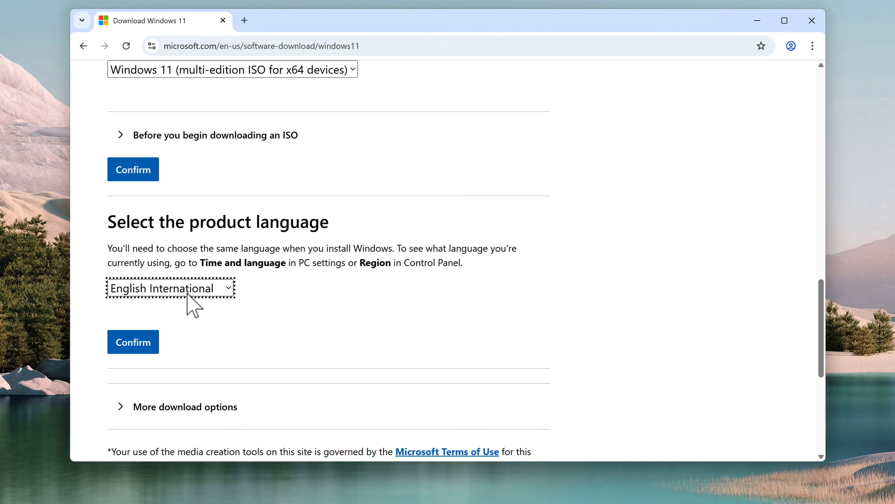
click(138, 341)
click(148, 226)
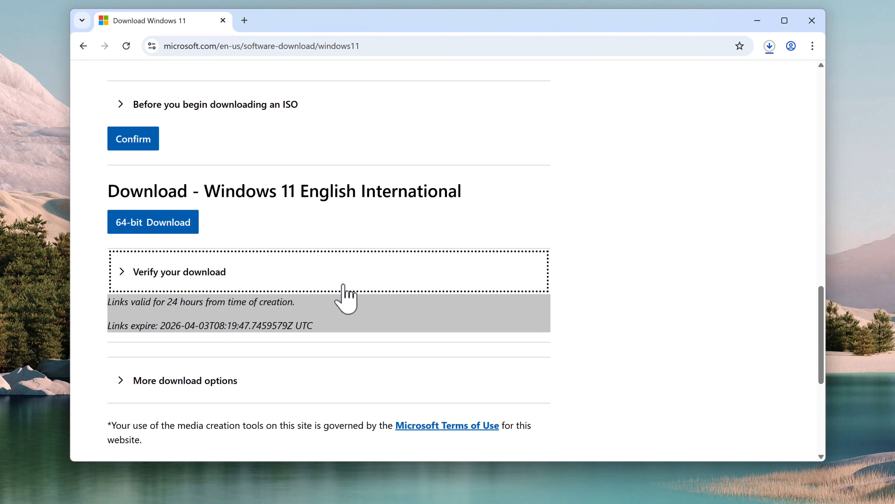
Check the Windows 11 ISO in the recent download history and close the browser
click(762, 55)
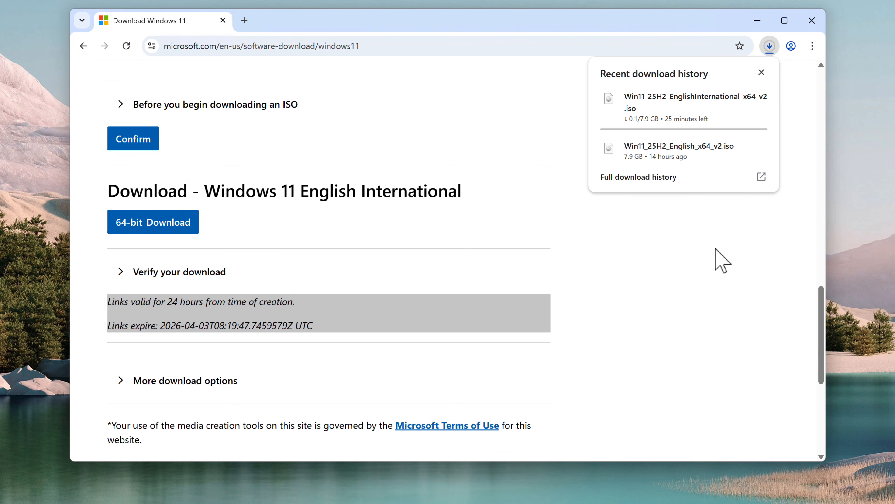
mouse_move(684, 111)
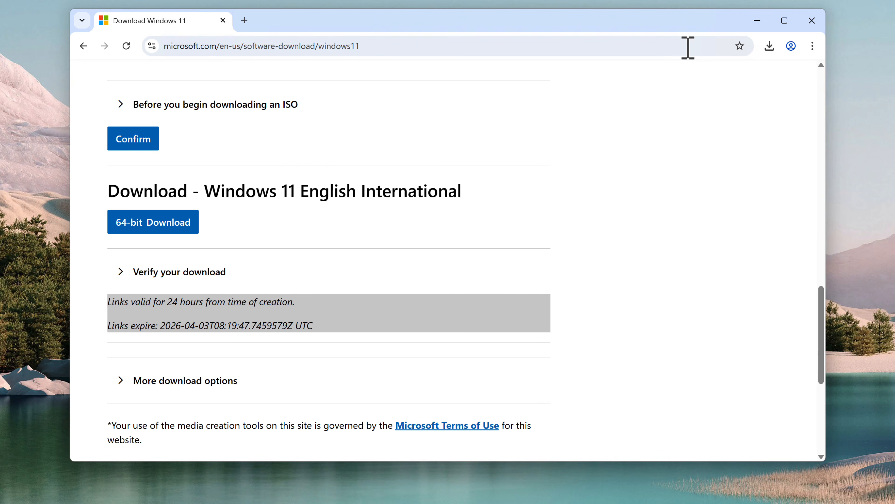
click(810, 27)
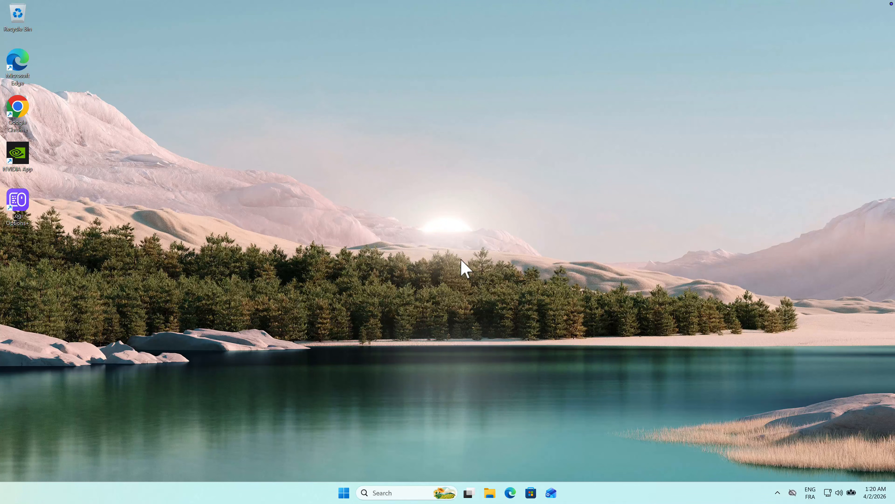
Search Windows for "hyper", open Hyper-V Manager, and reposition its window on the desktop
click(390, 492)
text(hyper)
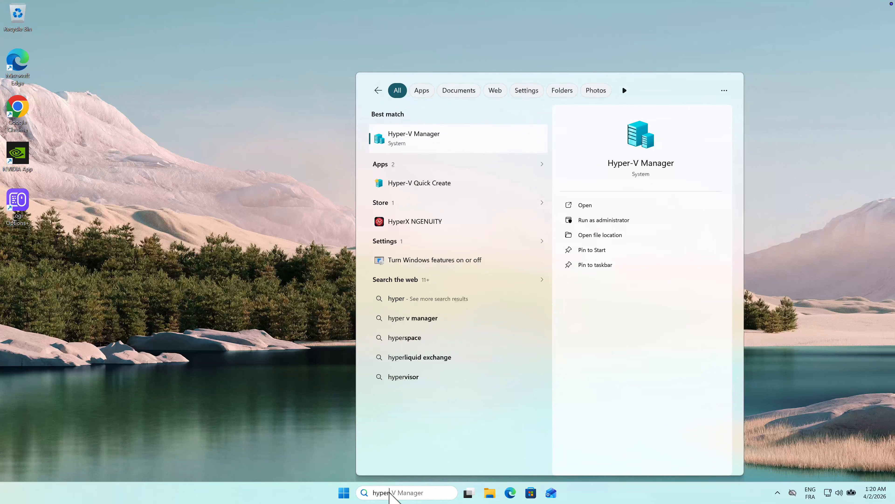
click(422, 139)
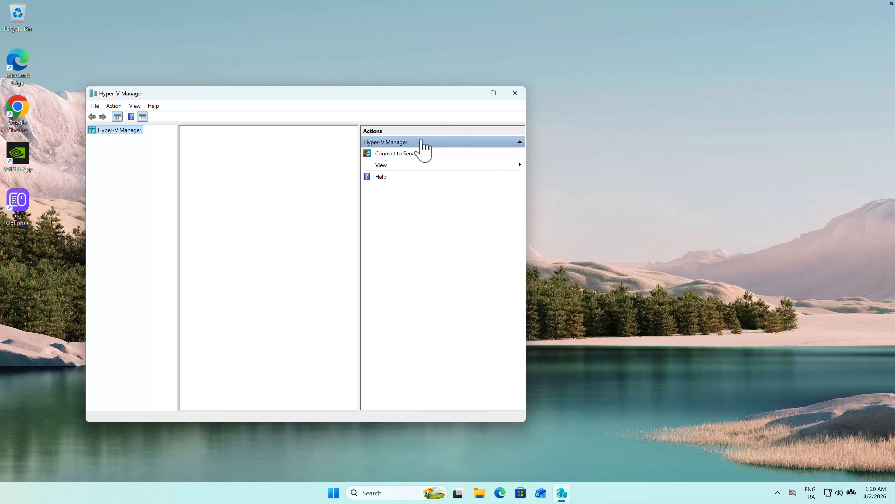
drag(247, 95, 369, 80)
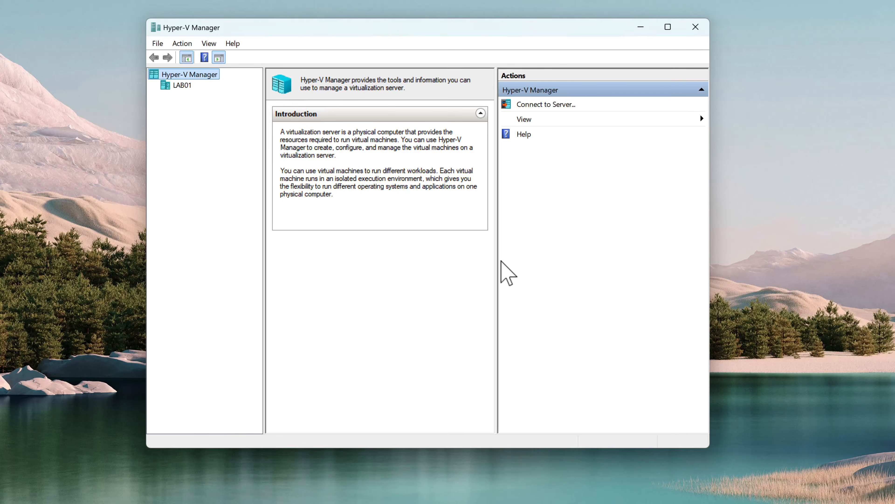
Select the LAB01 server in Hyper-V Manager and enlarge the window to show more virtual machine columns
click(180, 86)
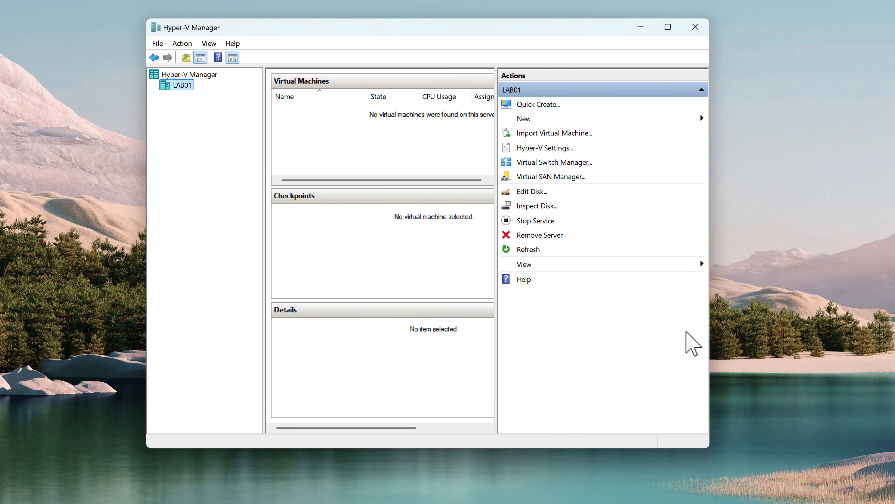
drag(711, 450, 847, 462)
drag(295, 34, 239, 25)
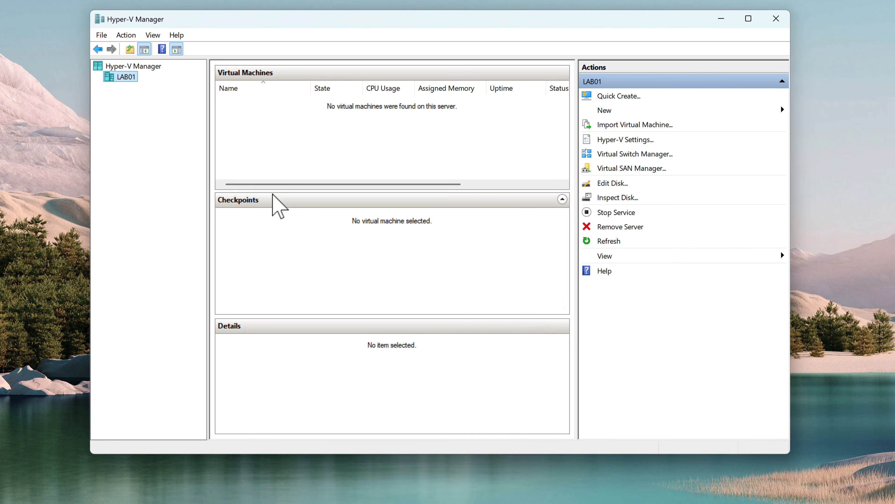
Look through the Quick Create operating system choices, including Ubuntu, Windows 10 MSIX and Windows 11 dev environment, and close without creating a machine
click(618, 99)
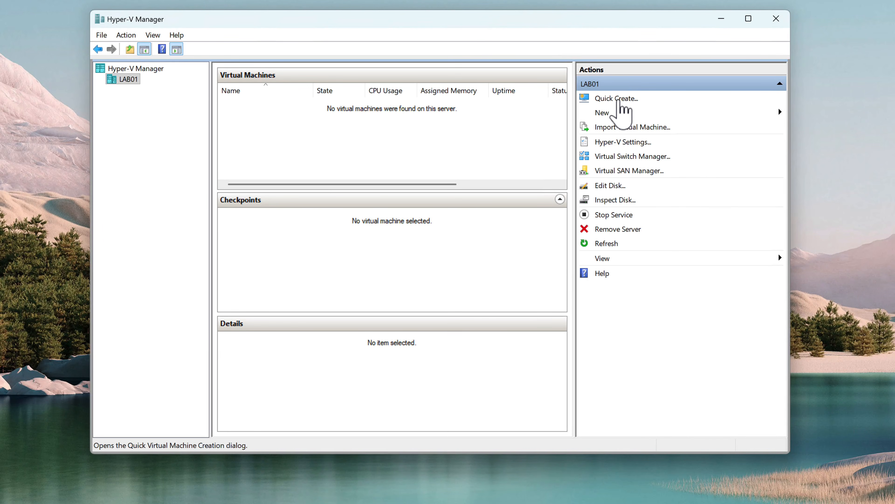
click(624, 100)
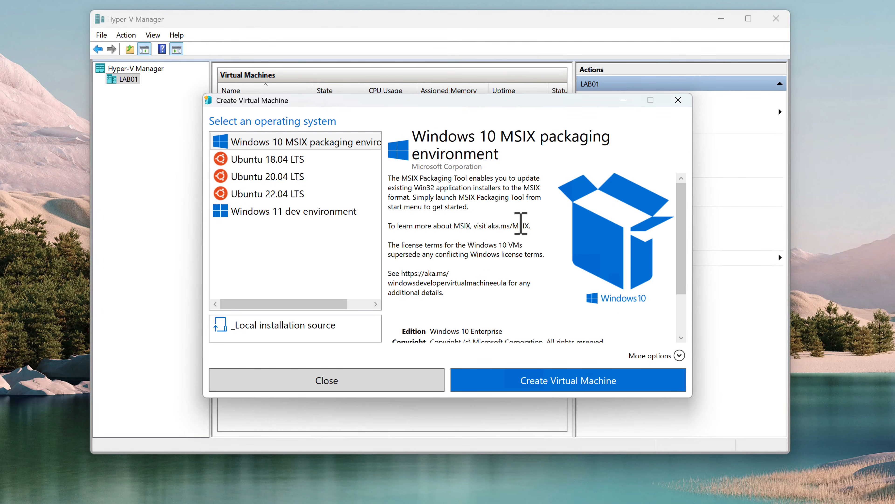
click(288, 195)
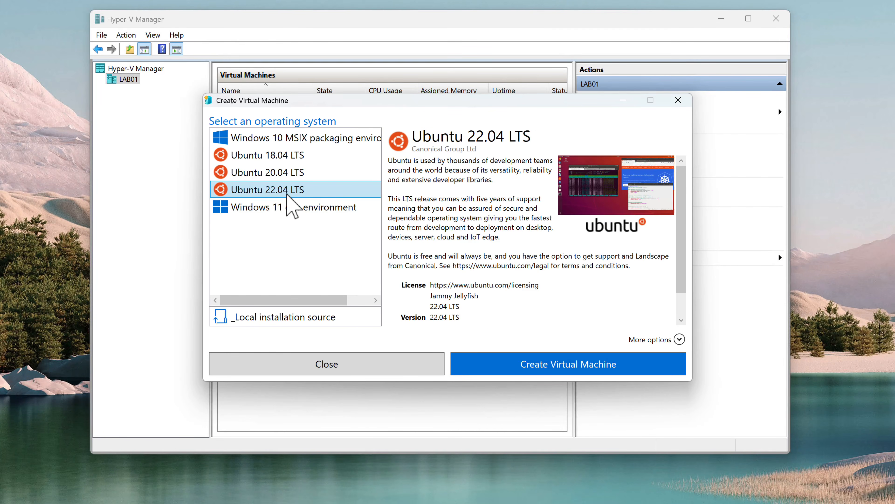
click(290, 211)
click(292, 192)
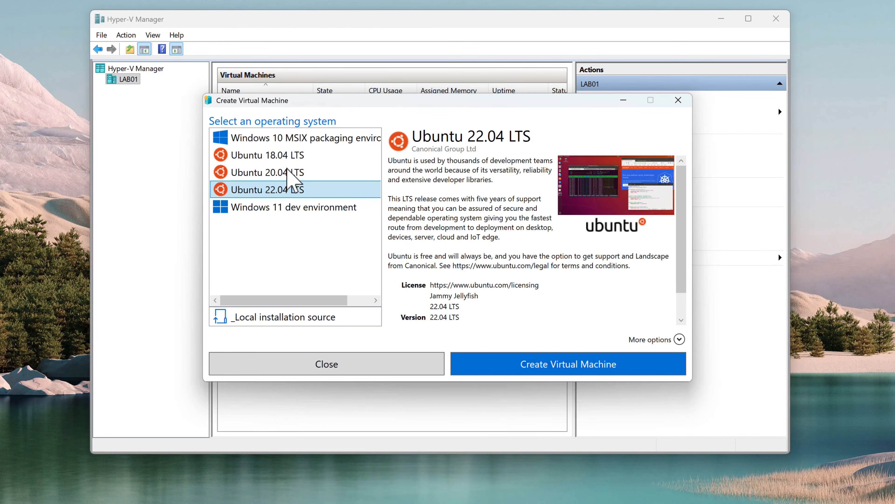
click(293, 173)
click(295, 140)
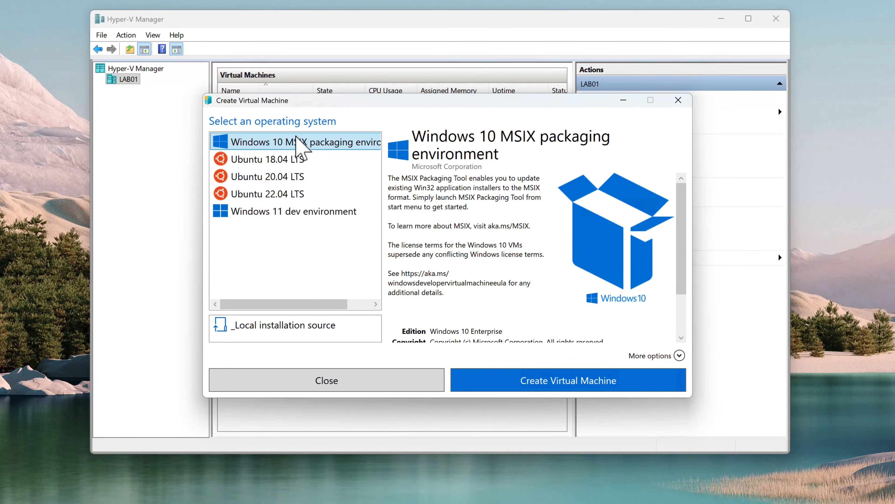
click(292, 212)
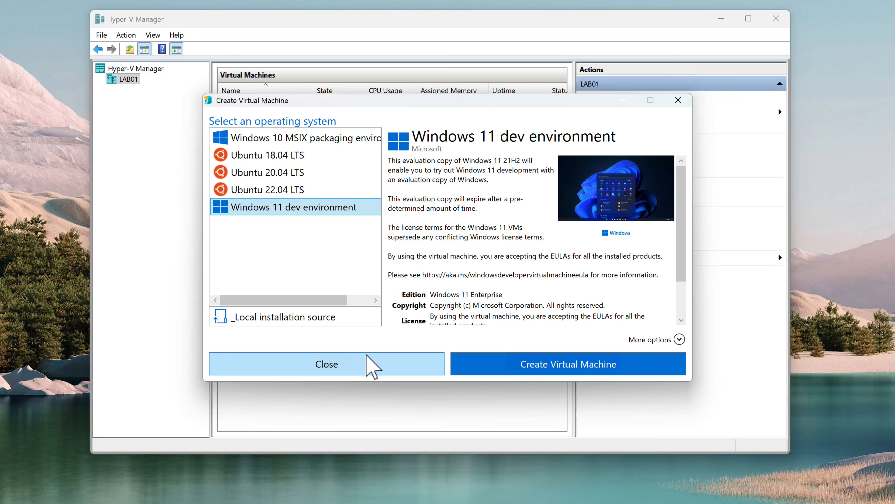
click(358, 364)
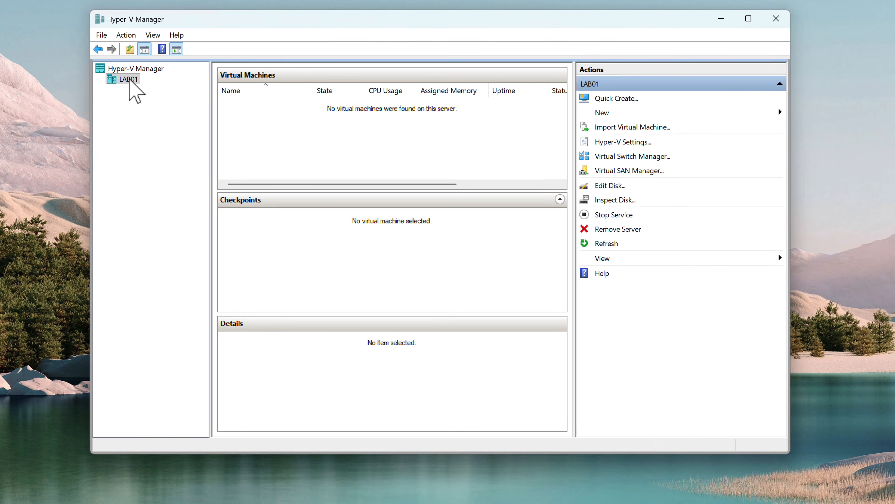
Begin a new virtual machine on LAB01 with a custom configuration and name it Windows11
click(603, 113)
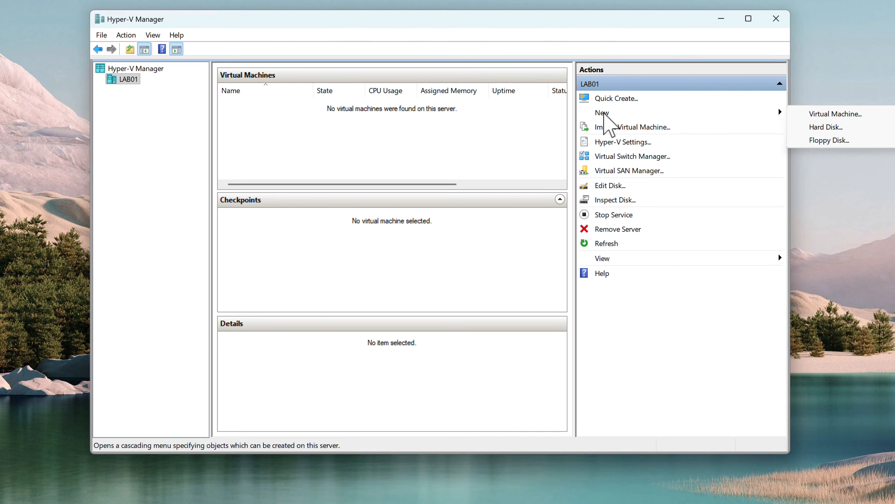
click(830, 115)
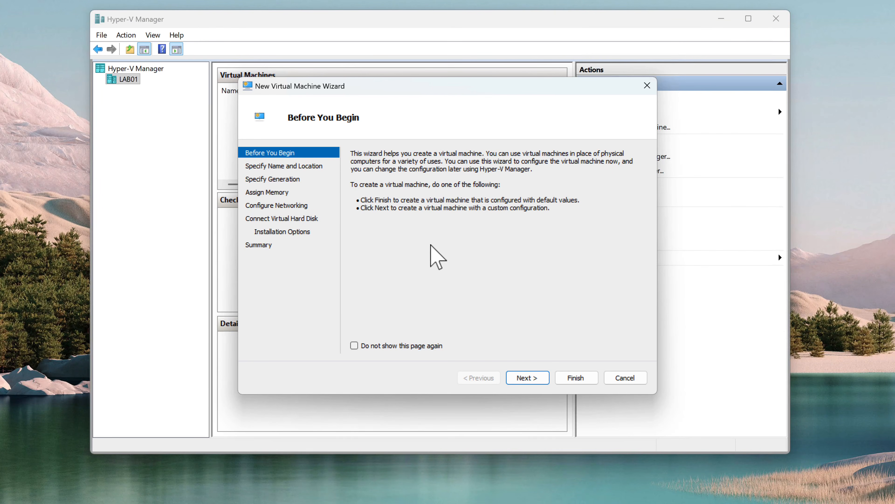
click(528, 380)
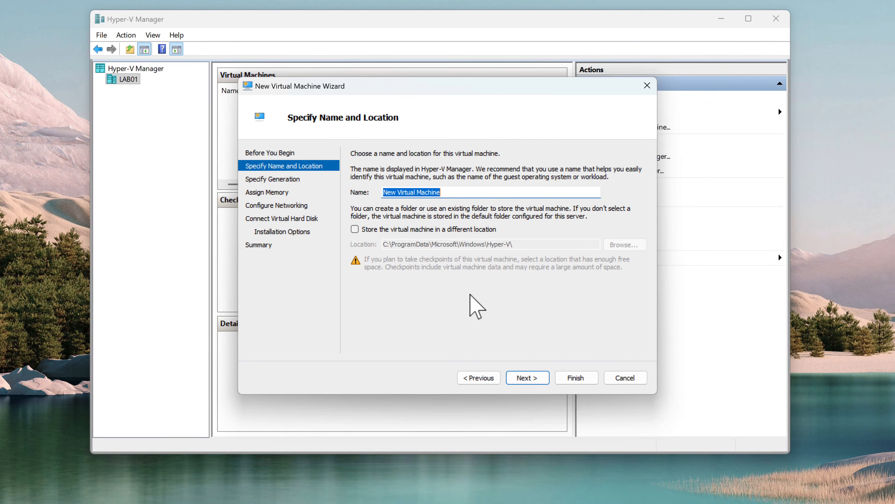
click(445, 193)
drag(445, 192, 361, 189)
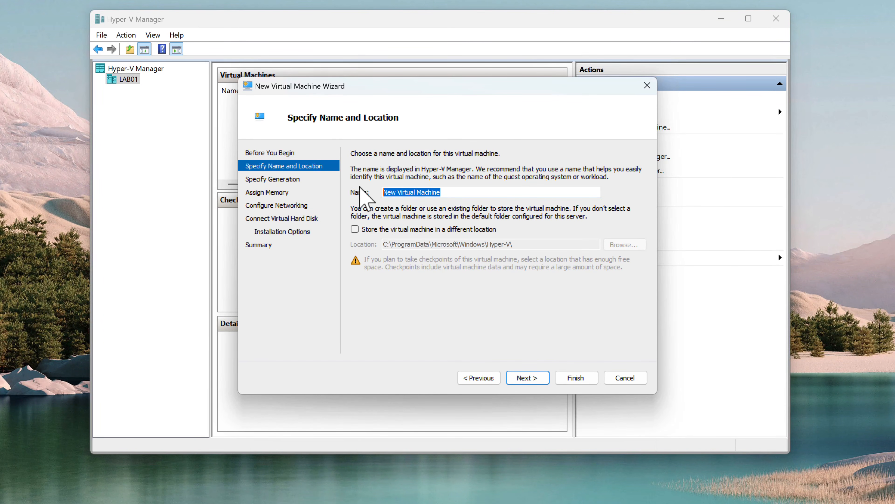
text(w)
key(Caps_Lock)
text(INDO)
key(BackSpace)
key(BackSpace)
key(BackSpace)
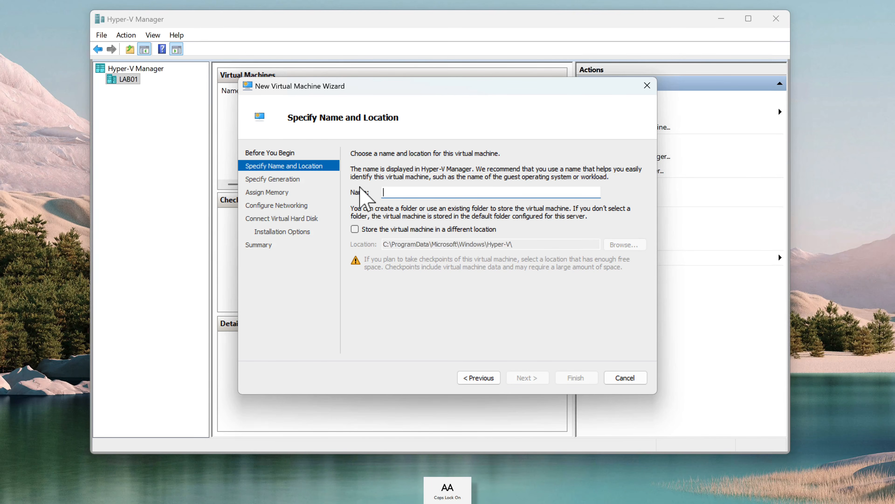
key(Caps_Lock)
text(Windows11)
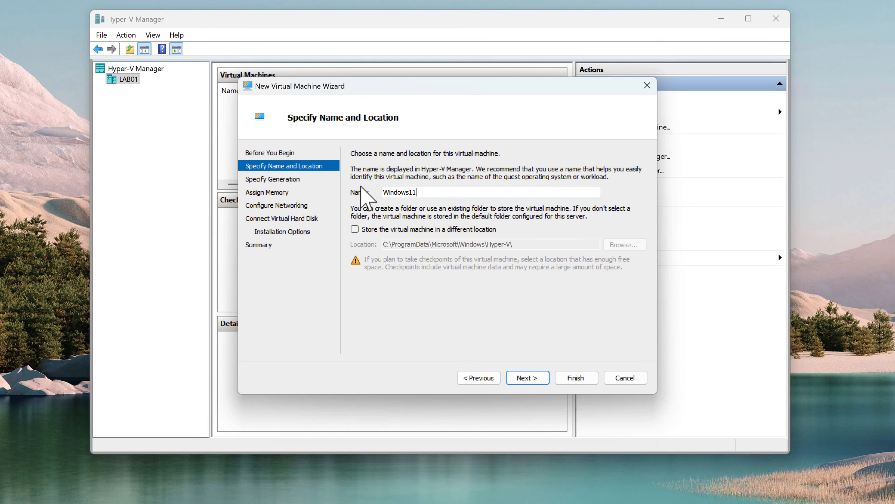
drag(429, 192, 359, 190)
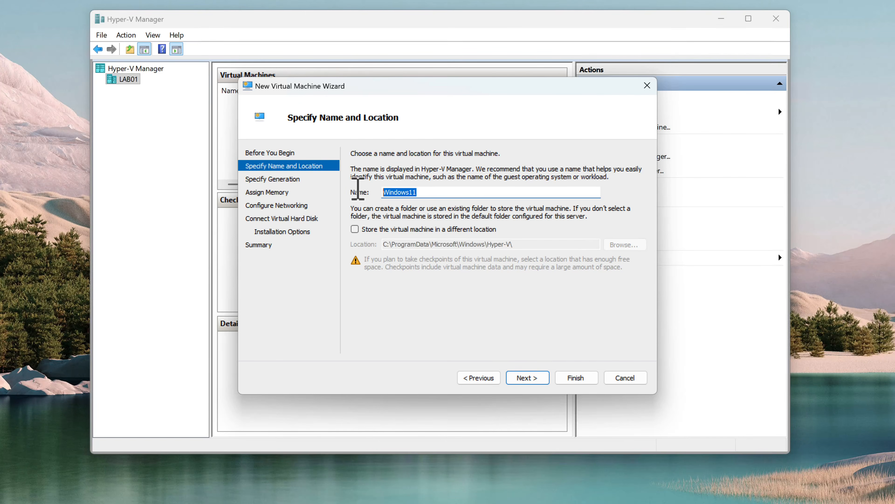
click(440, 192)
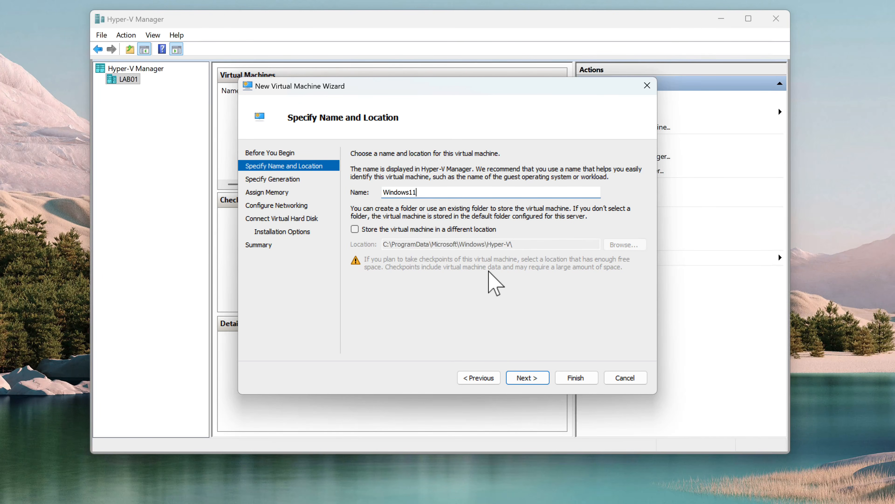
click(527, 379)
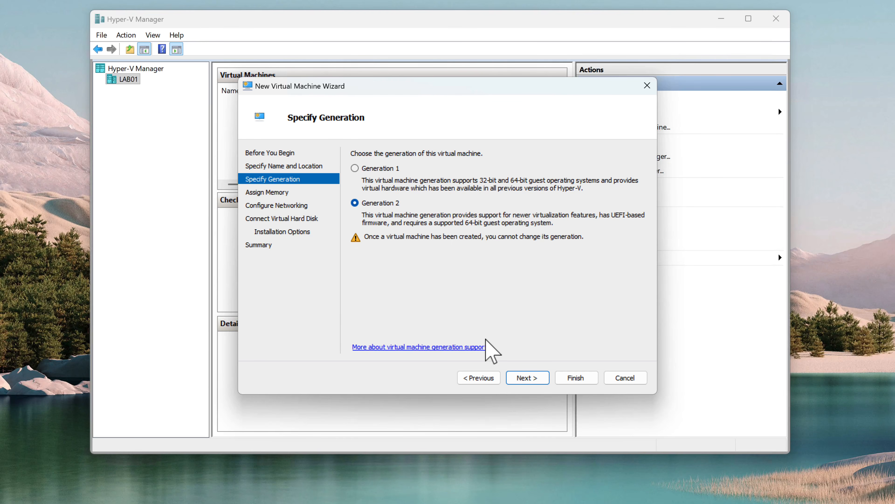
Accept Generation 2 for the virtual machine and set its startup memory to 16384 MB, keeping Dynamic Memory on
click(528, 380)
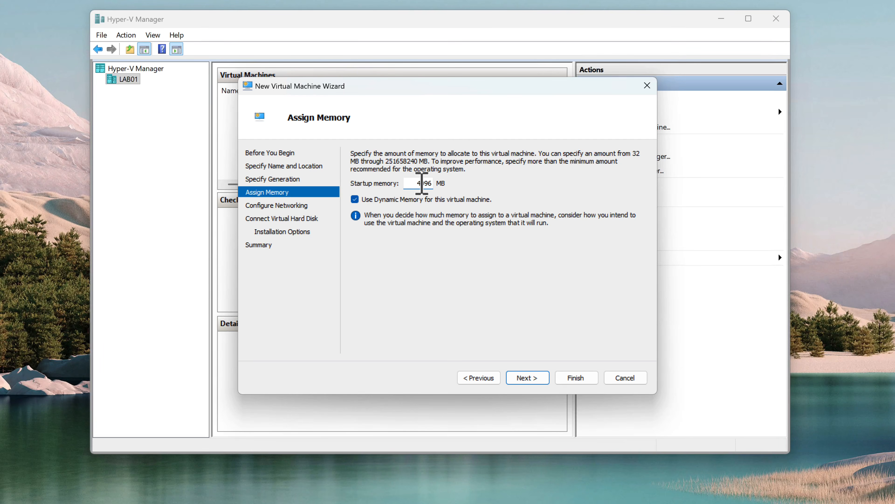
text(16)
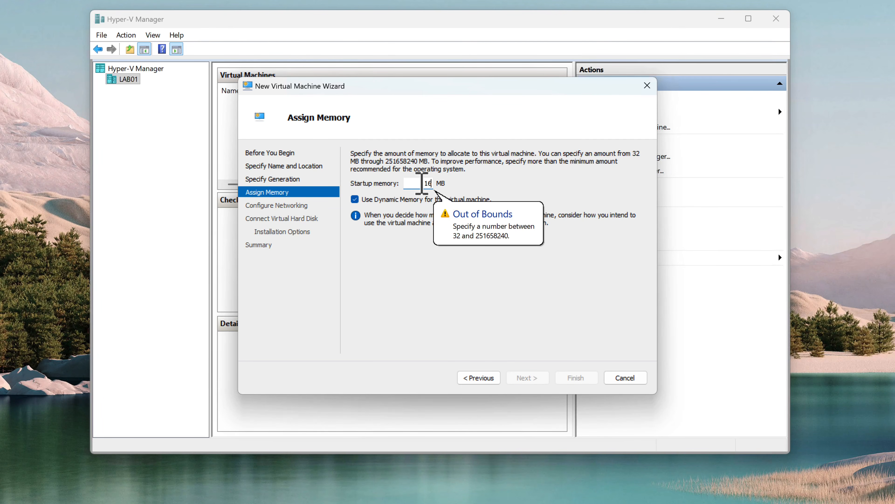
text(384)
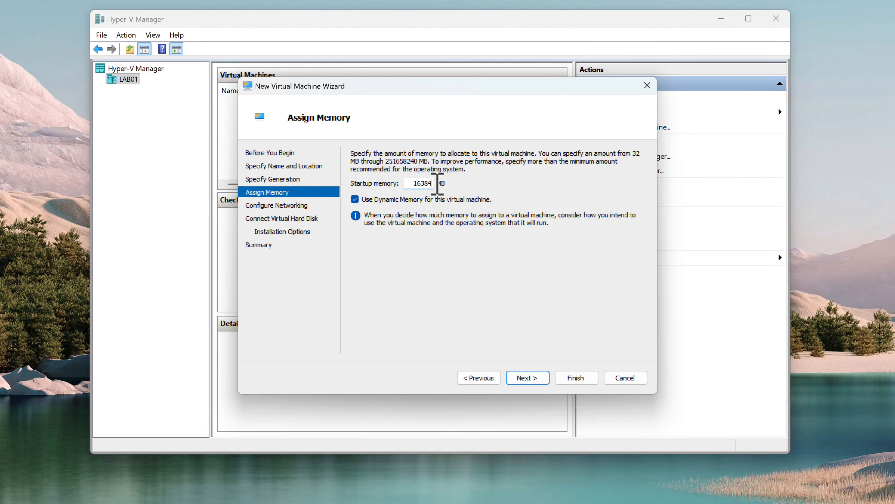
drag(432, 188, 382, 191)
click(525, 379)
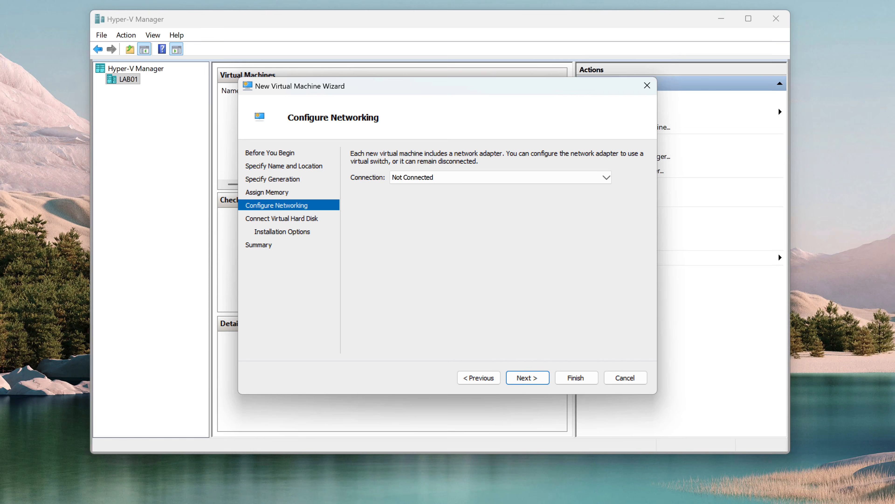
Connect the new virtual machine's network adapter to the Default Switch
click(455, 178)
click(433, 198)
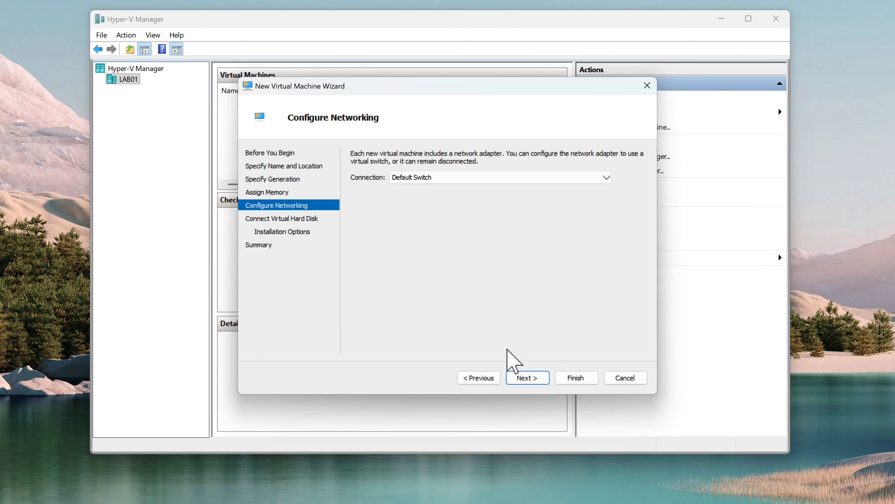
click(527, 378)
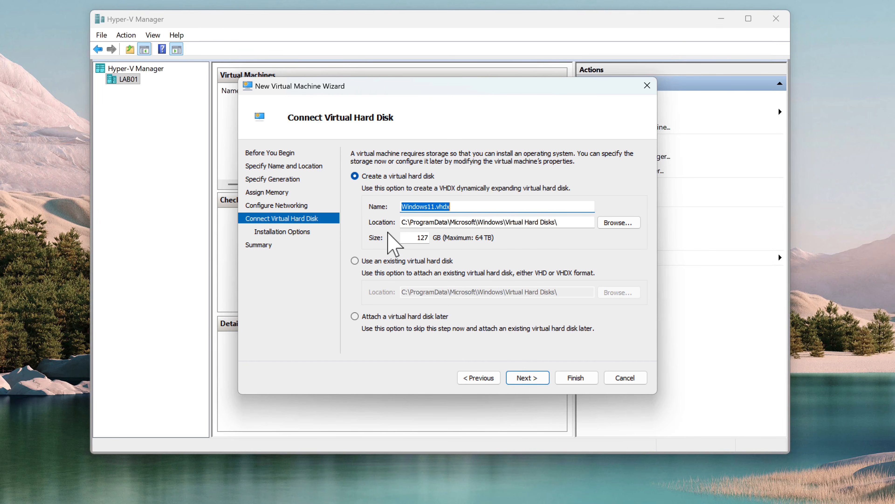
Accept the creation of the virtual hard disk Windows11.vhdx with a size of 127 GB
double_click(423, 238)
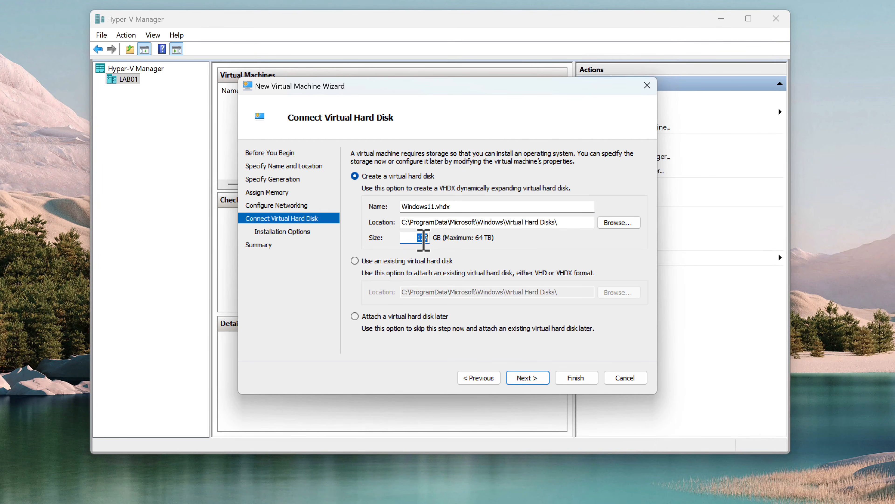
click(425, 237)
drag(416, 239, 433, 236)
click(424, 238)
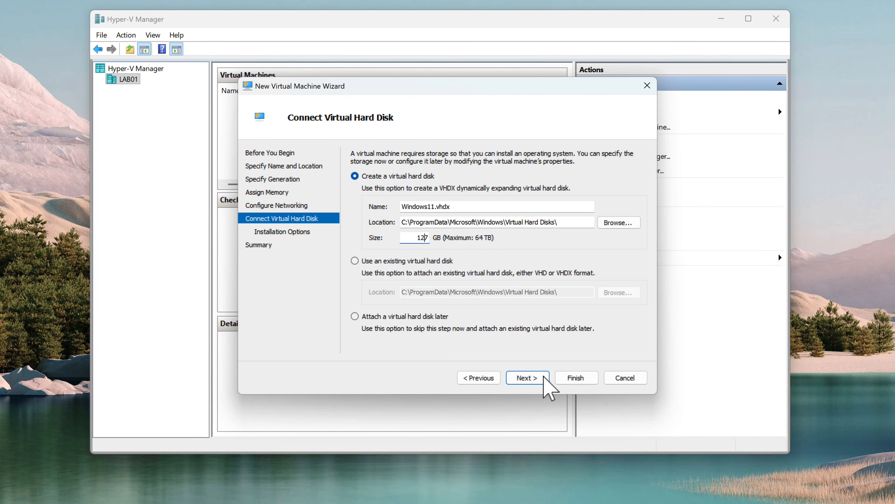
click(527, 379)
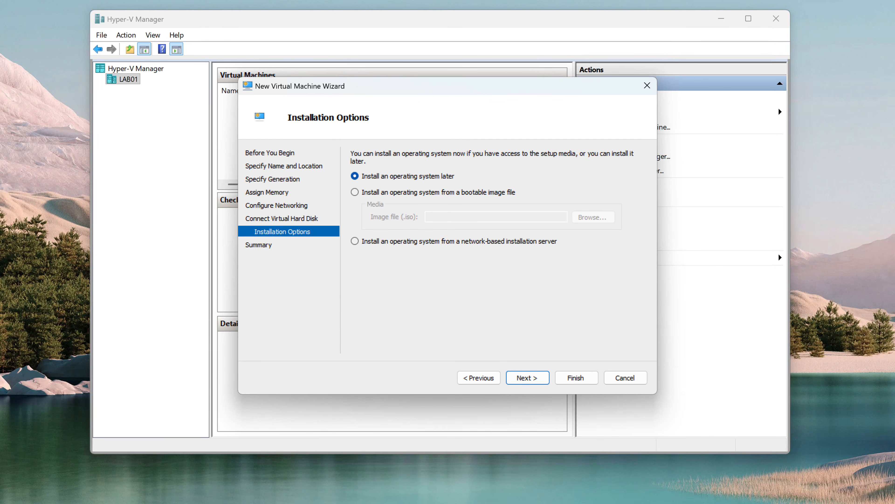
Choose installation from the bootable image Win11_25H2_English_x64_v2 in Downloads and finish creating the virtual machine
click(354, 193)
click(583, 218)
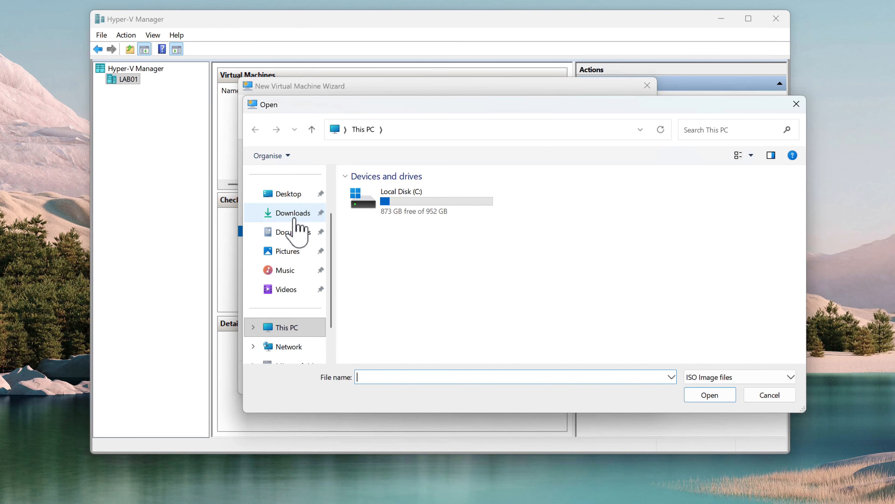
click(292, 213)
click(405, 208)
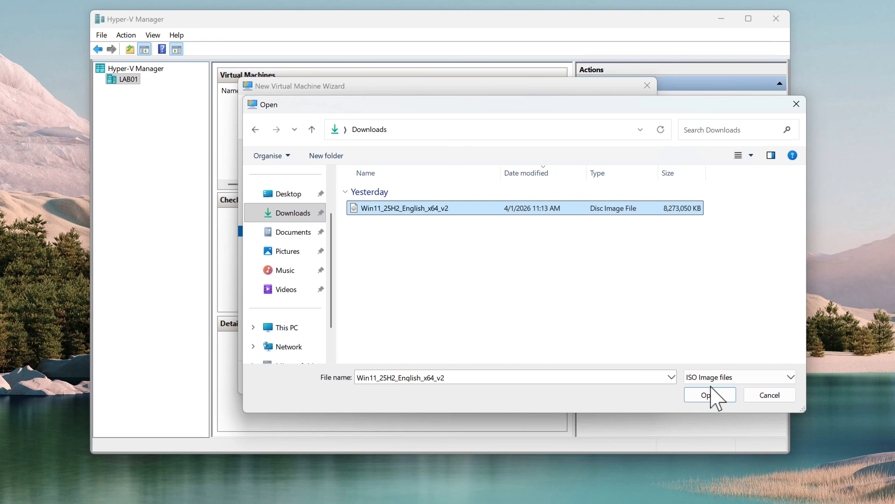
click(710, 394)
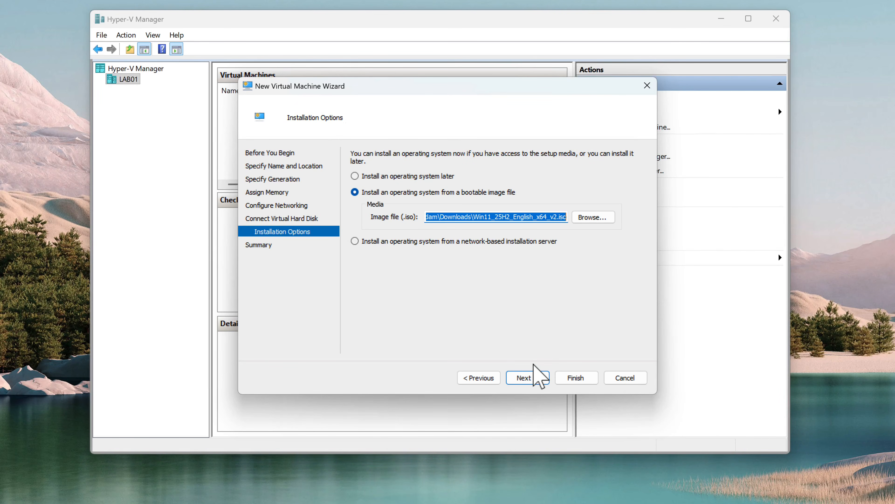
click(518, 379)
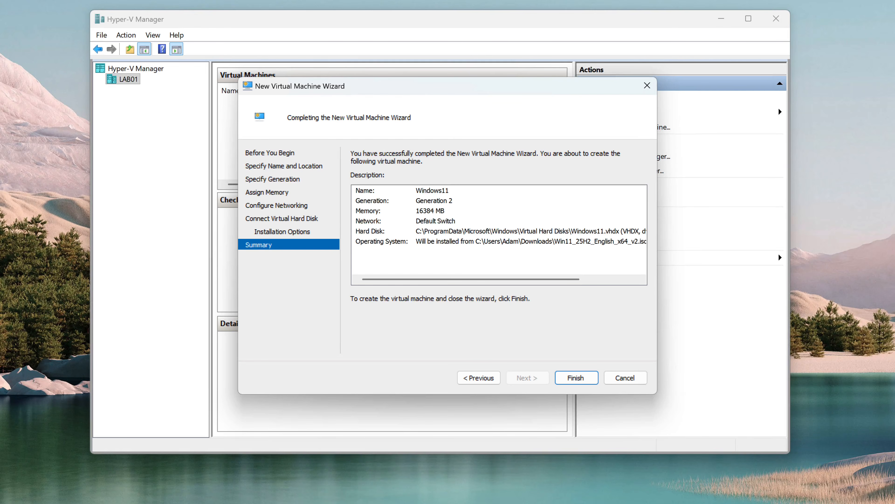
click(578, 378)
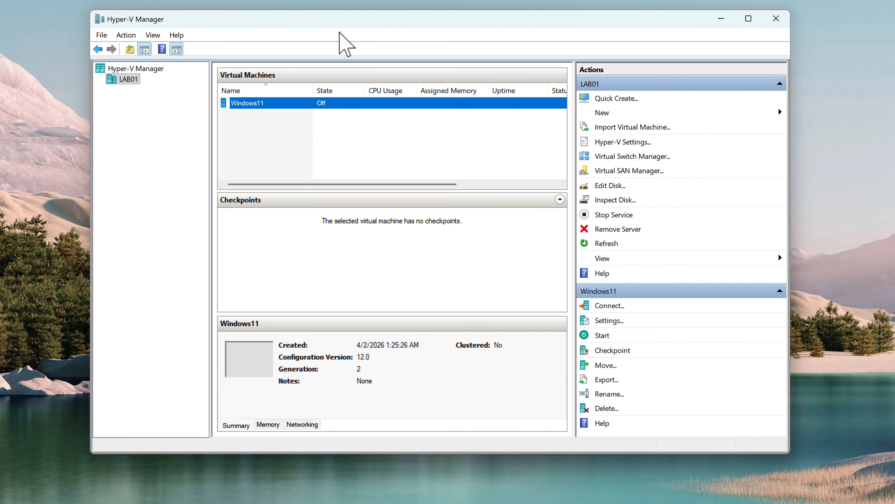
Enable the Trusted Platform Module in the security settings of the Windows11 virtual machine
right_click(257, 104)
click(298, 129)
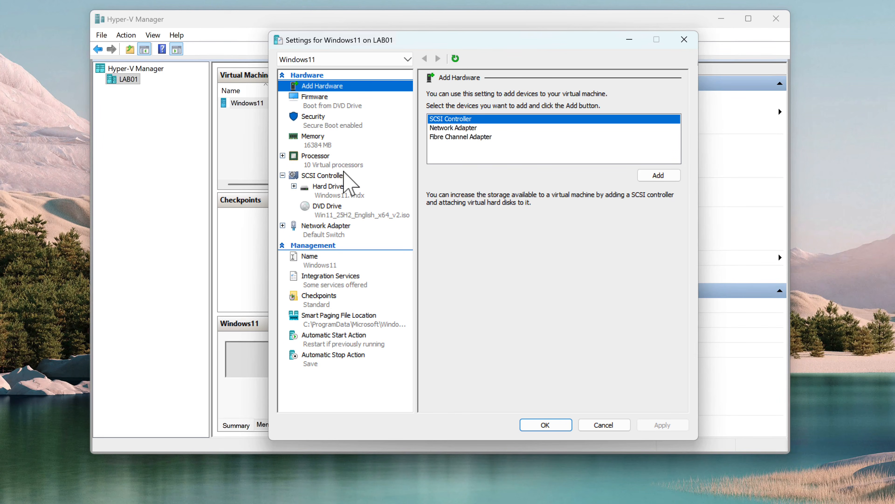
click(334, 126)
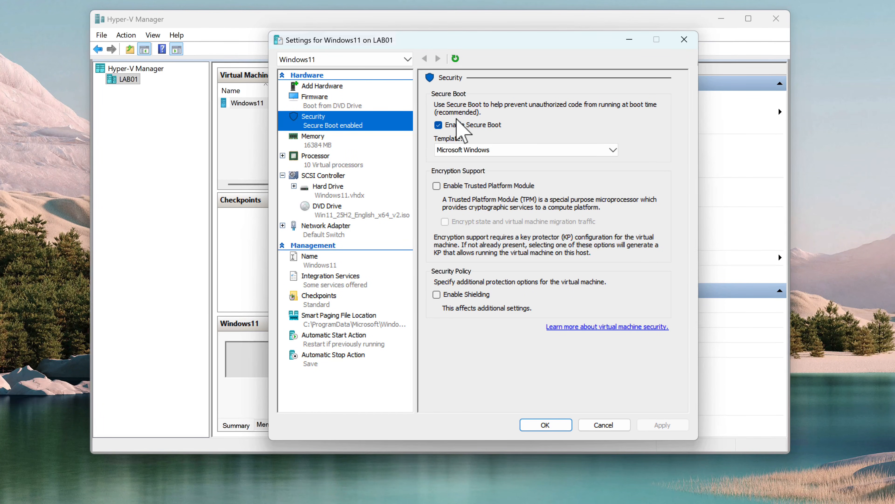
click(437, 186)
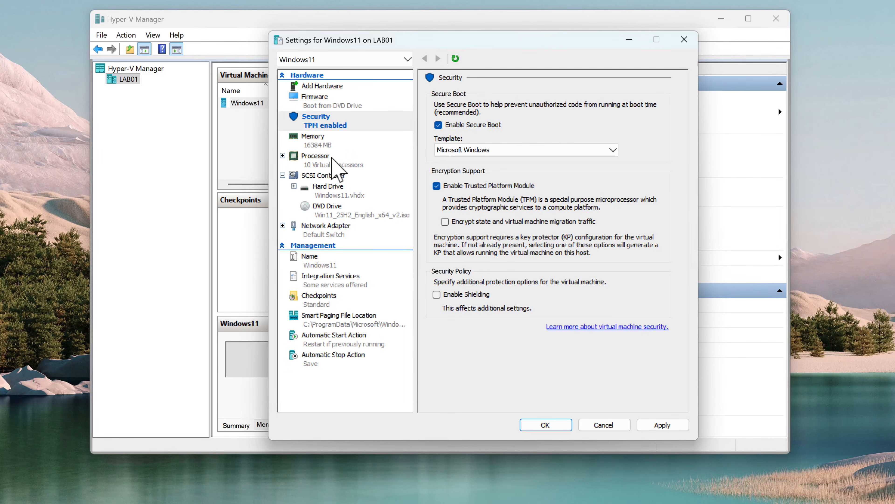
Check the virtual machine's processor settings, keeping 10 virtual processors, and save the changed machine settings
click(336, 169)
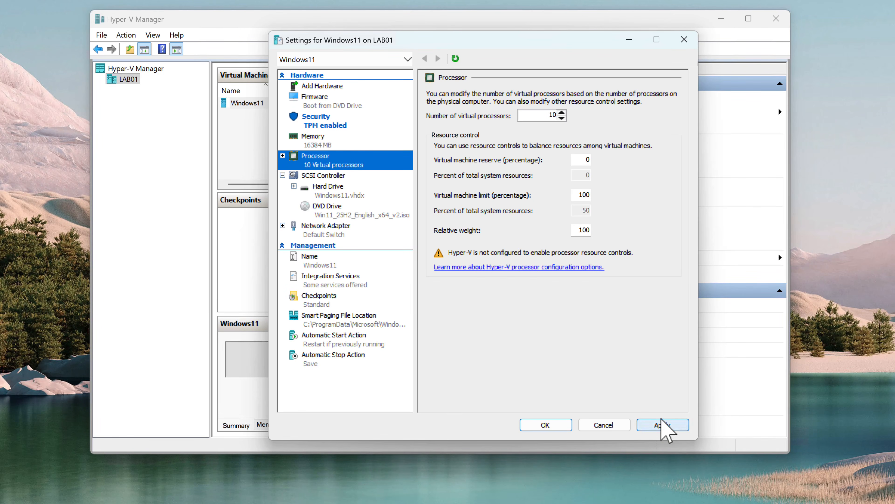
click(661, 425)
click(566, 424)
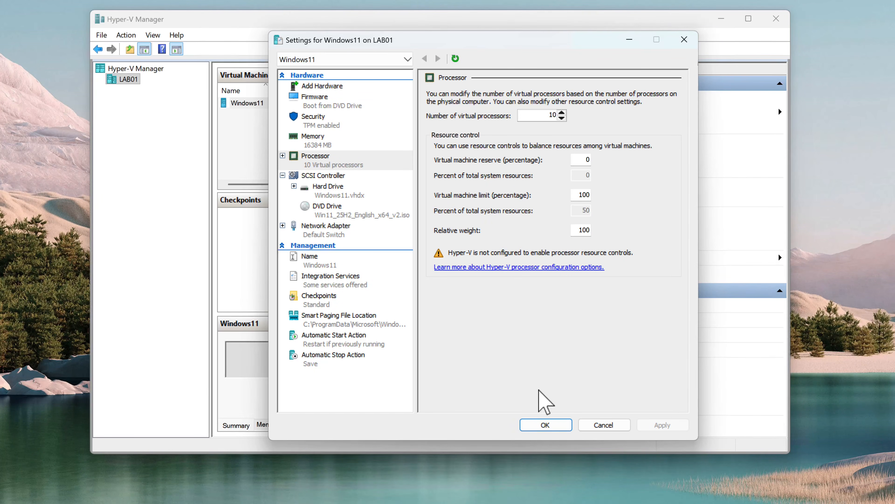
click(545, 424)
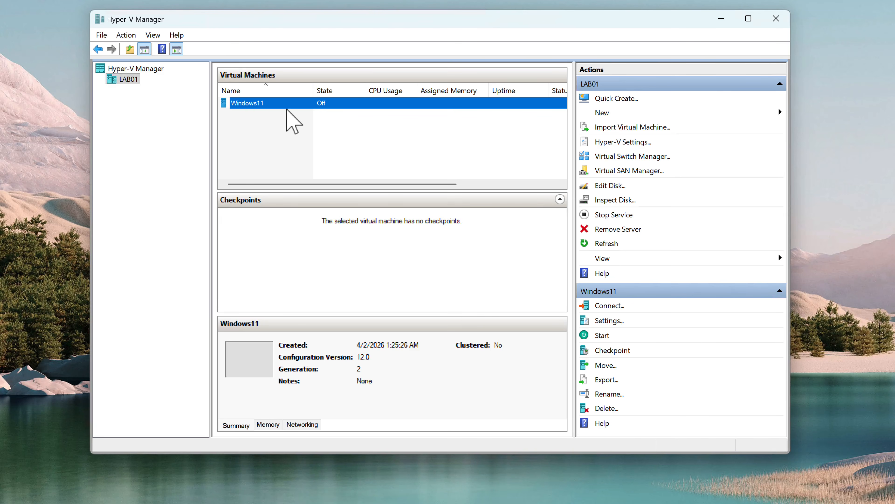
Connect to the Windows11 virtual machine, start it, and reposition its connection window so the display fits on the desktop
right_click(269, 103)
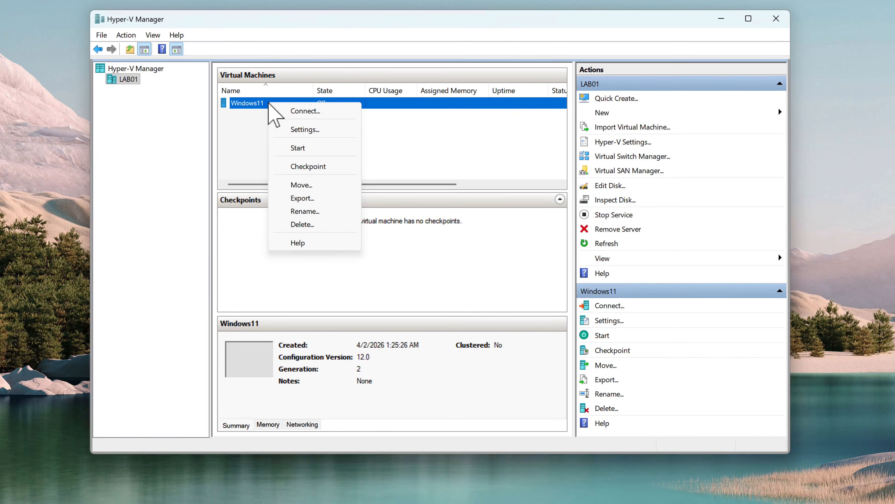
click(303, 112)
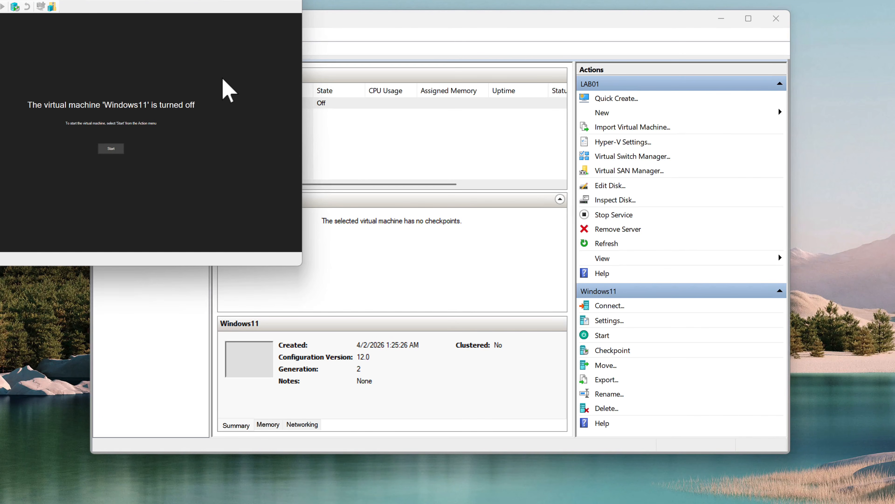
drag(76, 3, 367, 91)
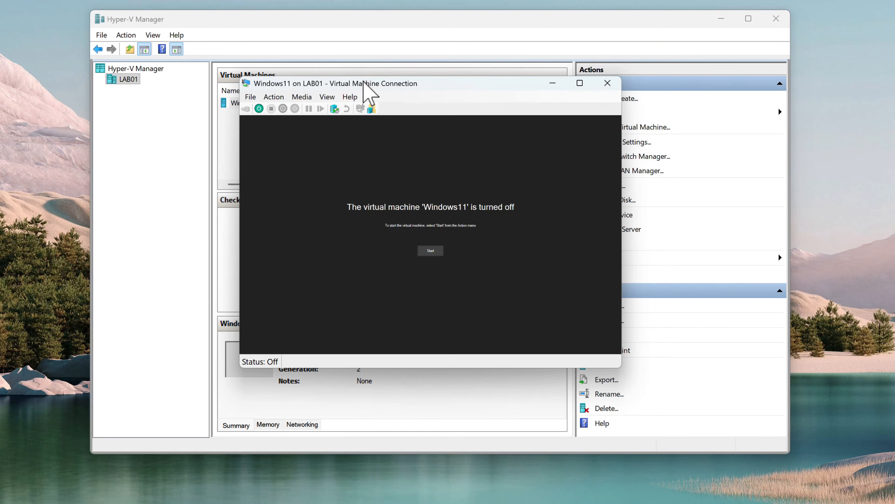
click(430, 251)
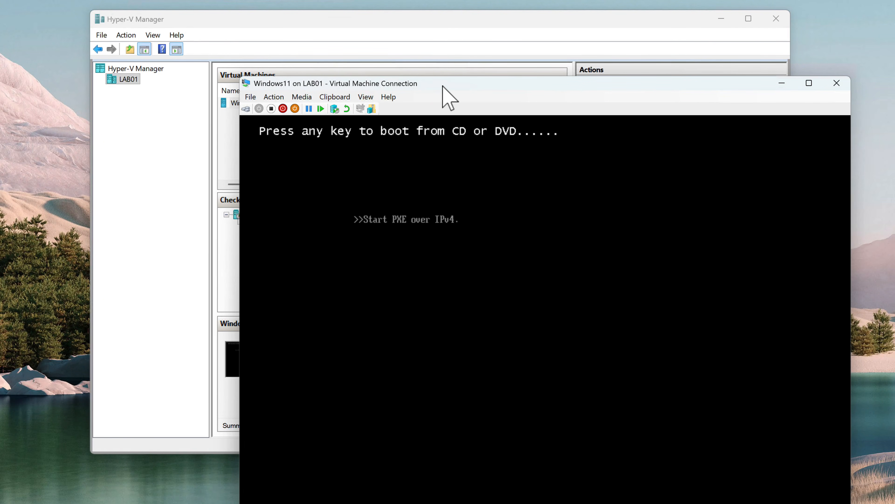
drag(443, 83, 345, 11)
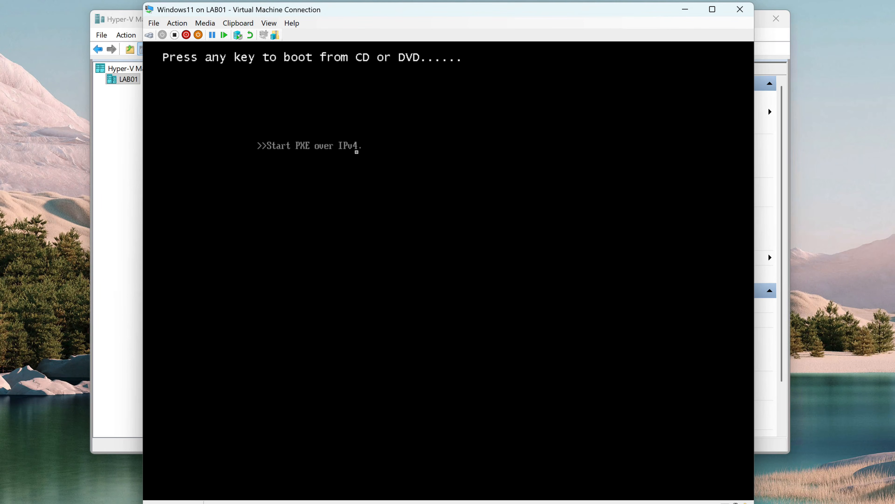
Turn off the Windows11 virtual machine, start it again, and boot it from the installation DVD
click(174, 34)
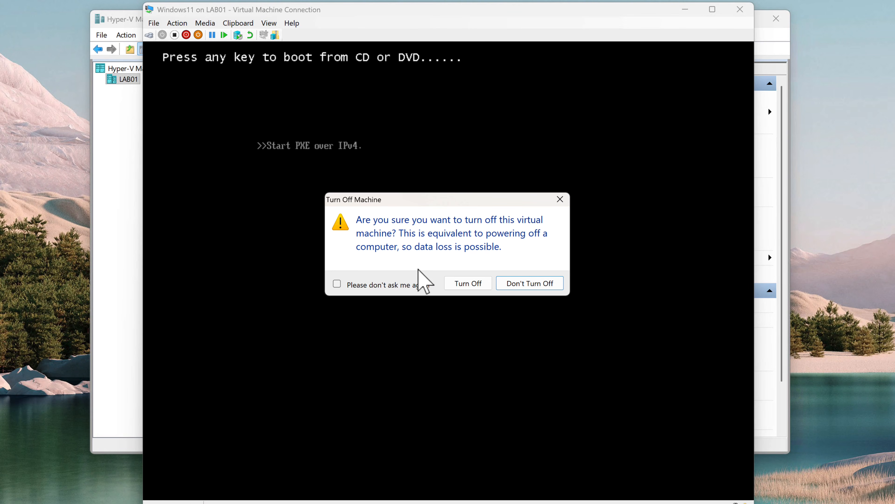
click(469, 283)
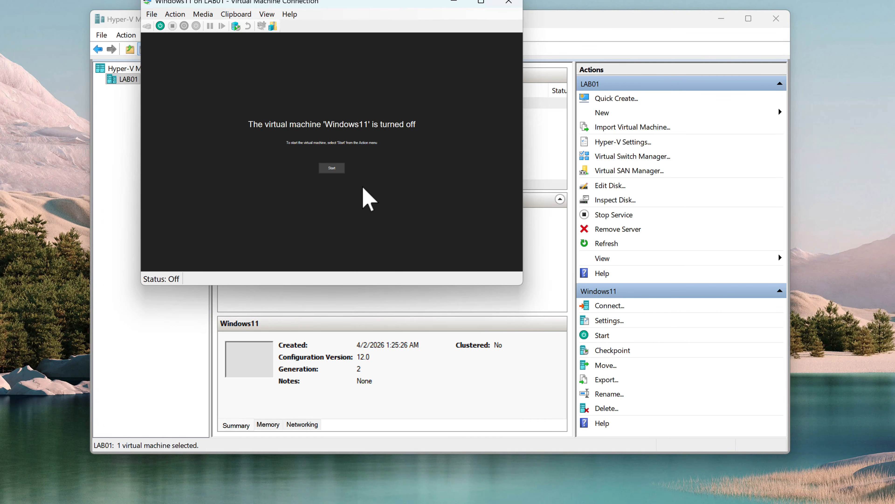
click(332, 169)
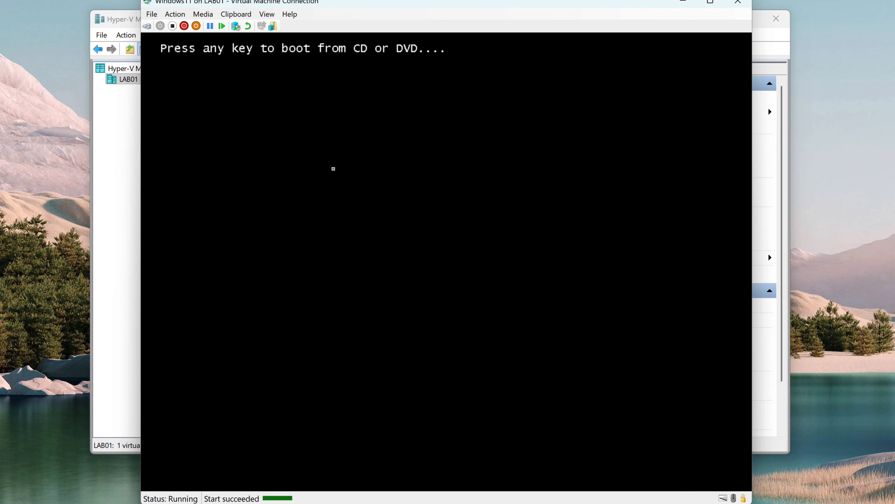
key(Return)
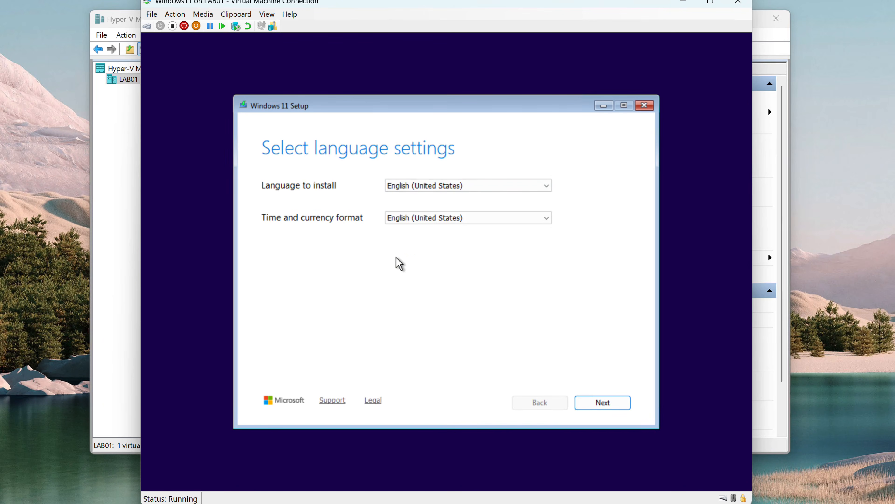
Accept the English (United States) language settings, choose Install Windows 11 with deletion of everything agreed, and continue without a product key
key(Return)
click(598, 406)
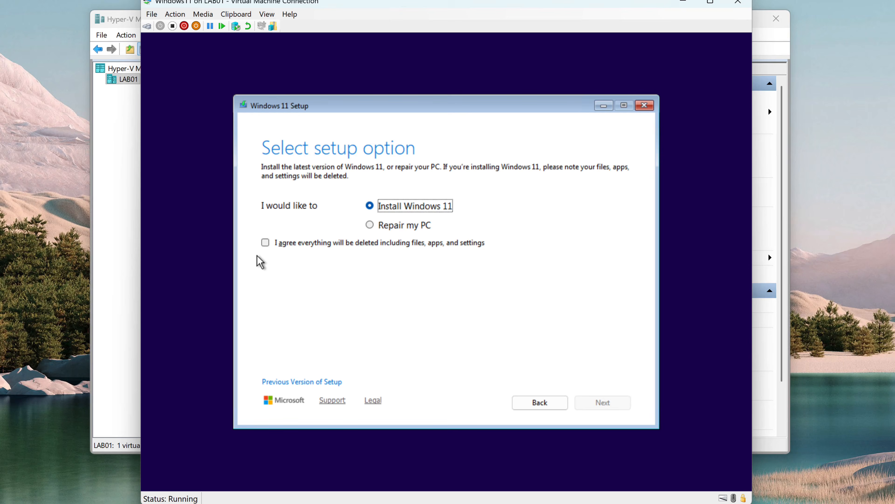
click(266, 242)
click(603, 405)
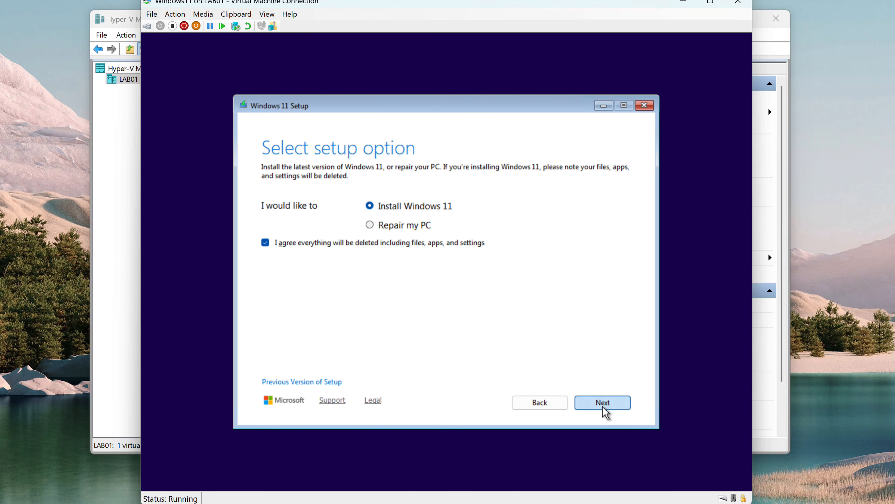
click(335, 367)
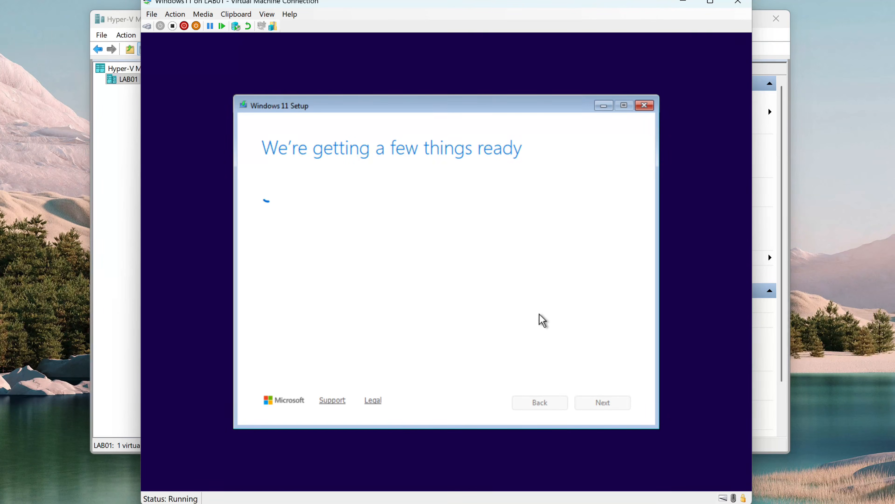
Select the Windows 11 Pro image, accept the license terms, and install it on the unallocated space of Disk 0
click(305, 269)
scroll(630, 244, down, 1)
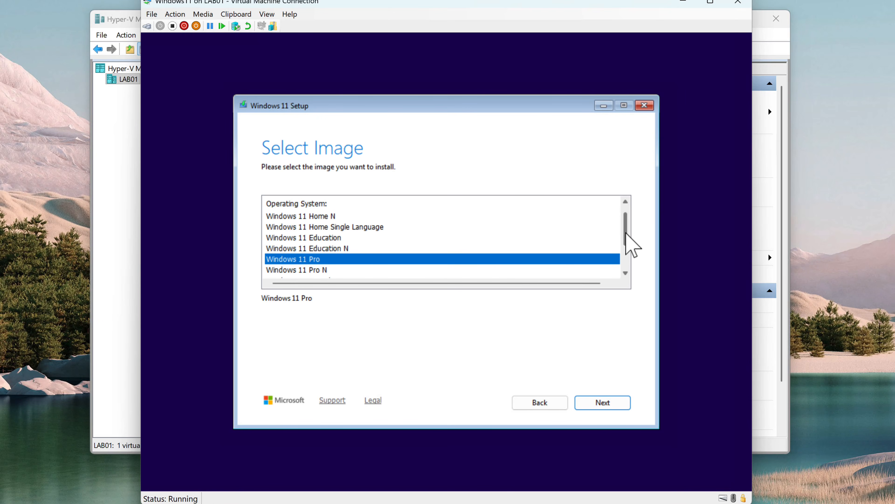
scroll(626, 233, down, 1)
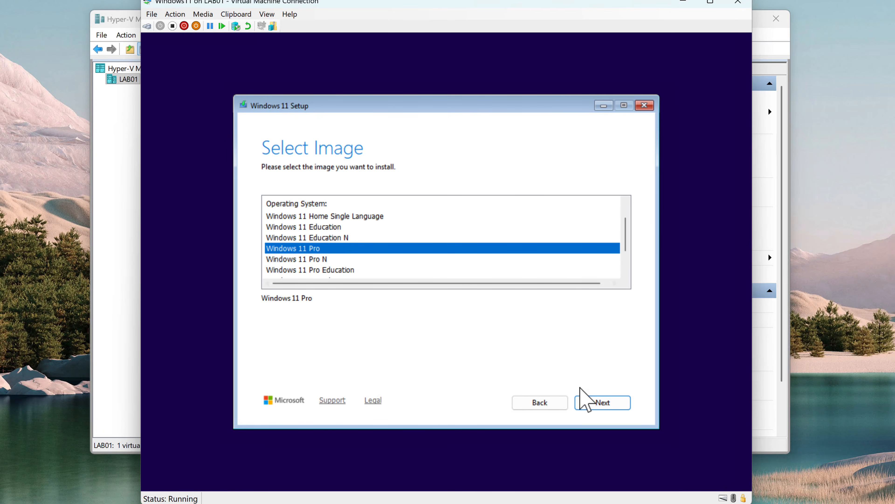
click(599, 404)
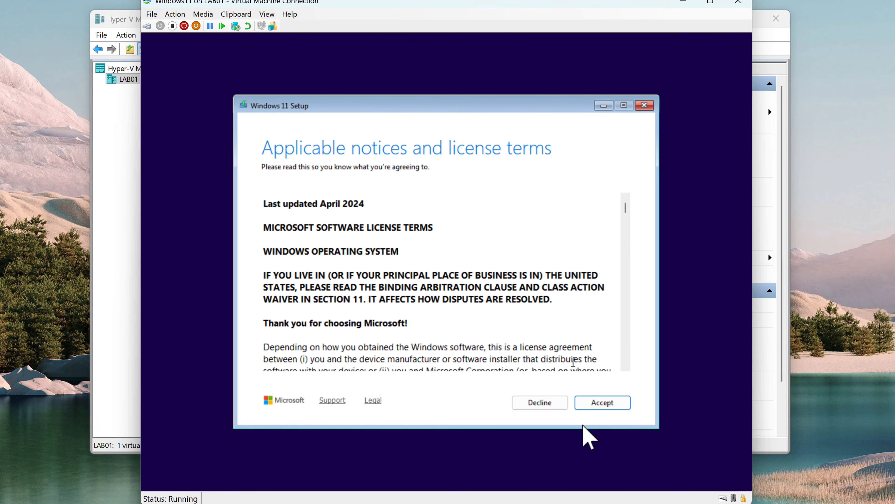
click(602, 404)
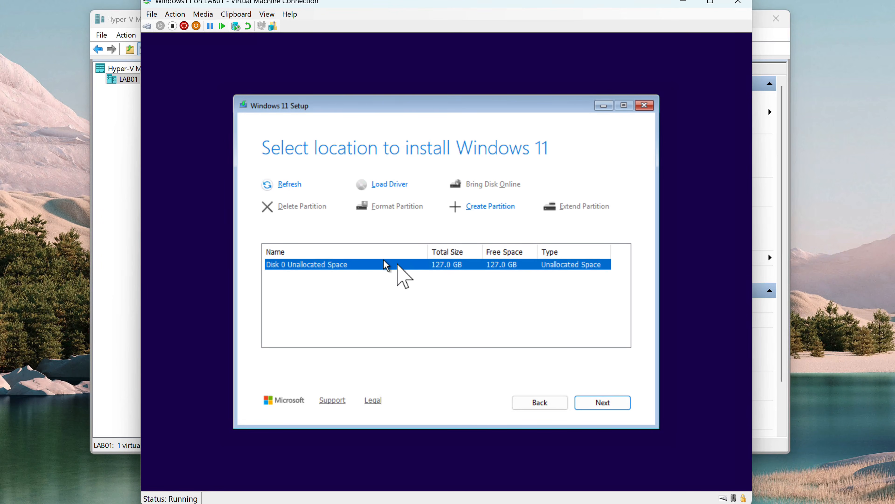
click(603, 402)
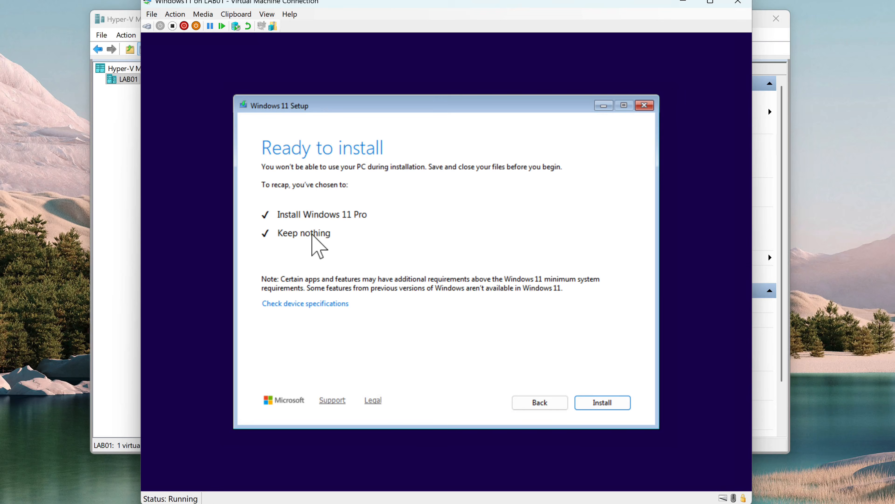
click(603, 402)
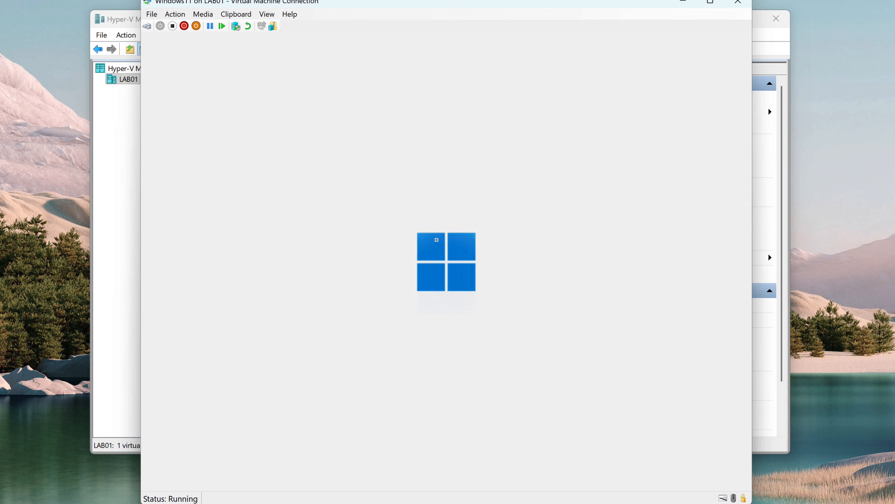
Confirm the region and the US keyboard layout, skipping both the second layout and the device name
click(650, 432)
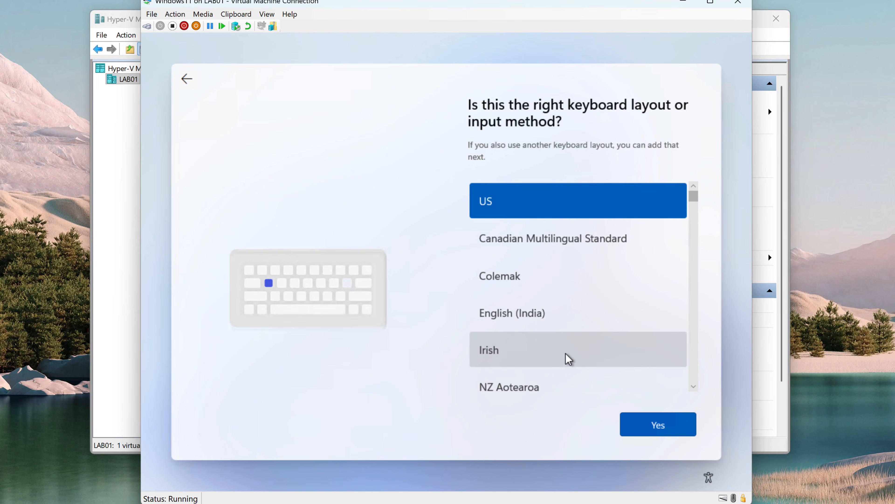
click(624, 428)
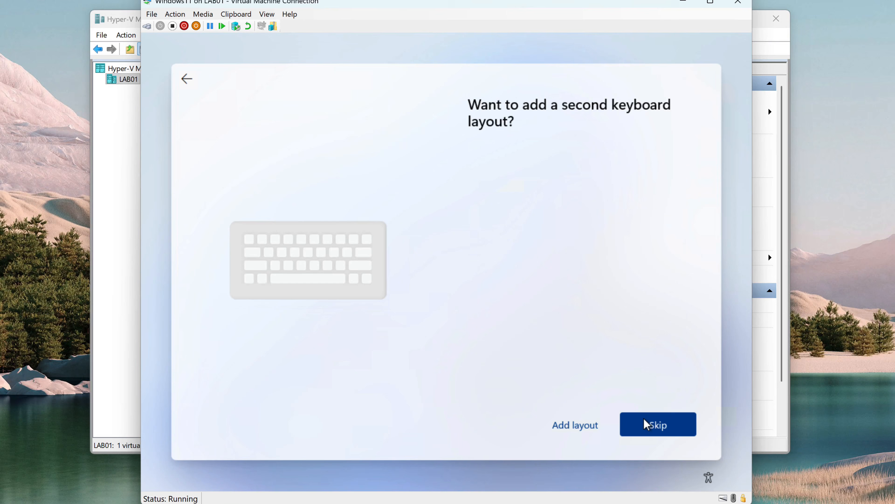
click(659, 431)
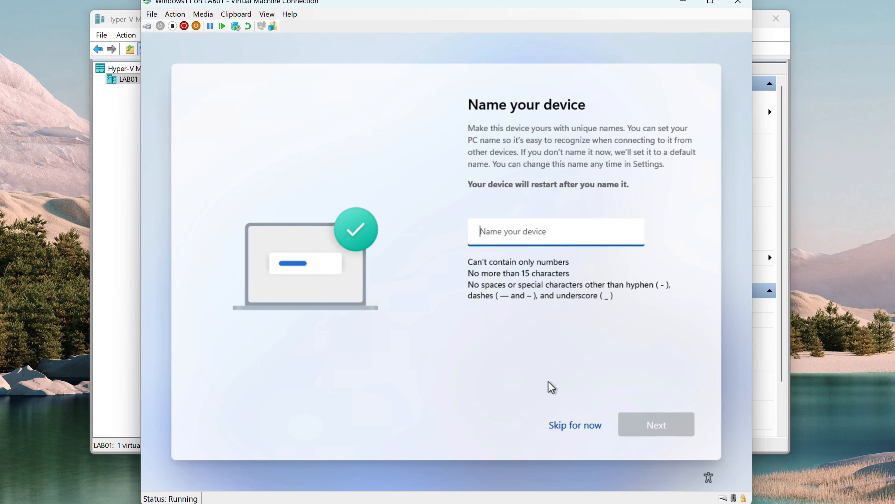
click(569, 428)
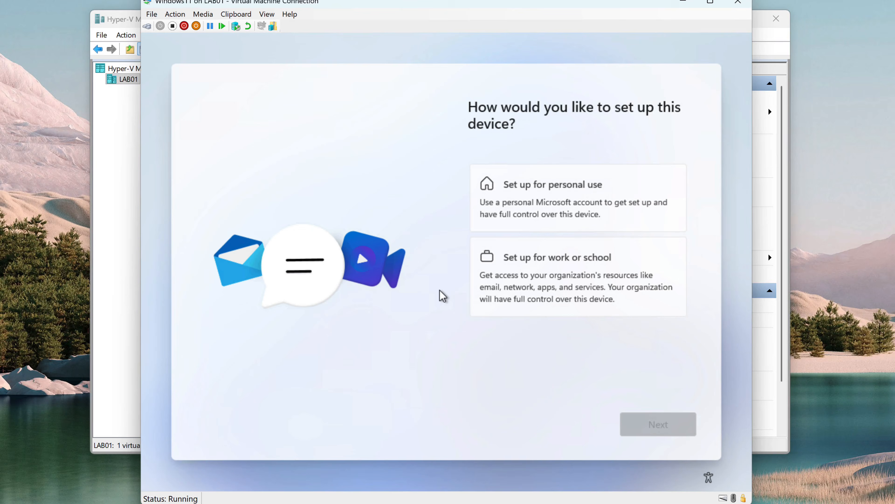
Set up the device for work or school with Domain join instead, enter the local user's name, and leave the password blank
click(549, 280)
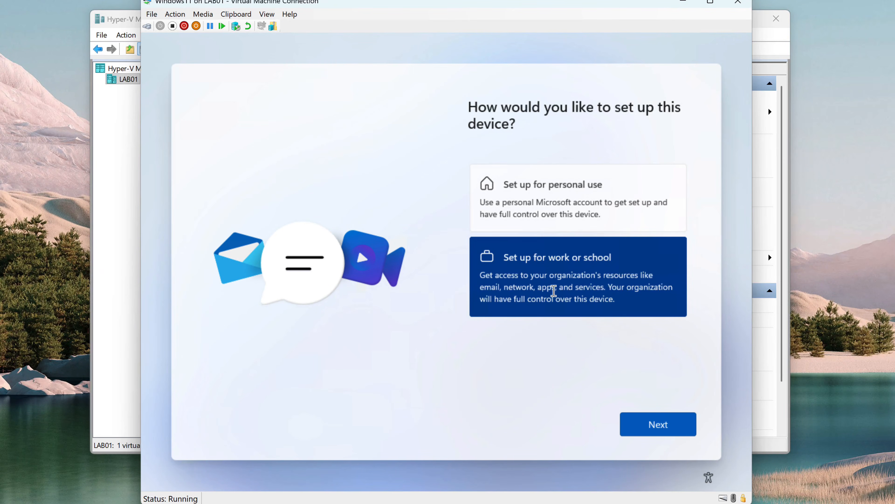
click(675, 428)
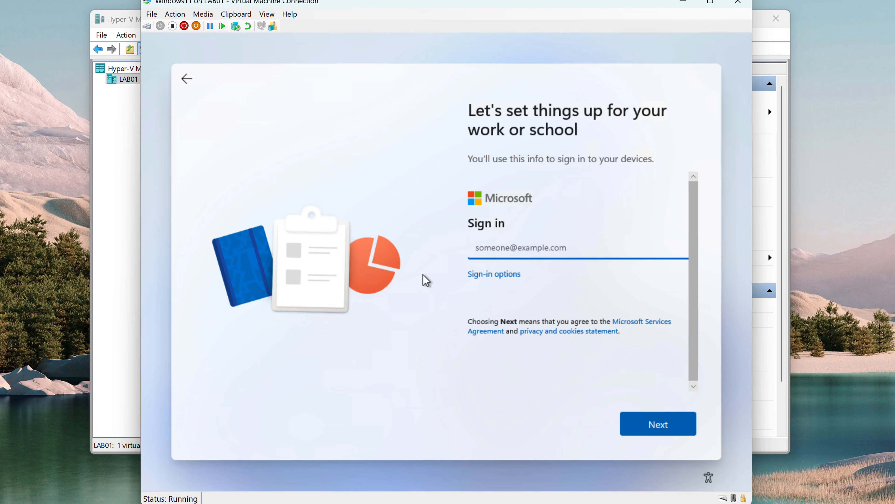
click(494, 275)
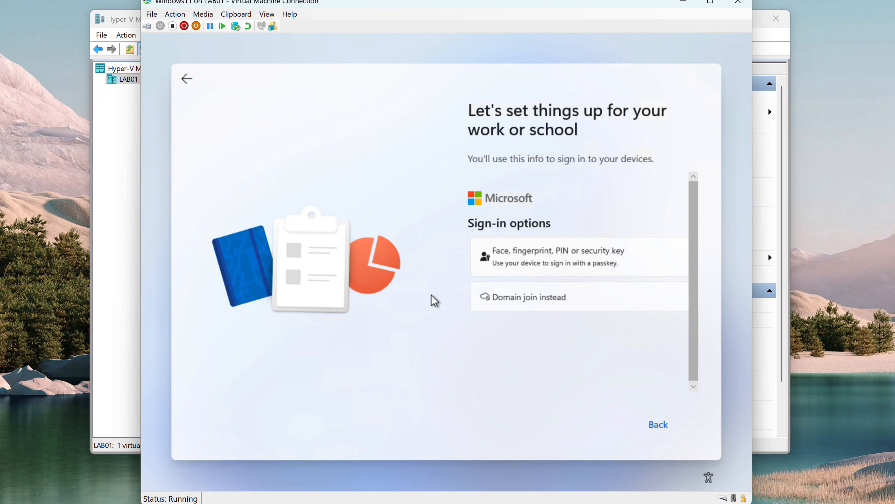
click(526, 306)
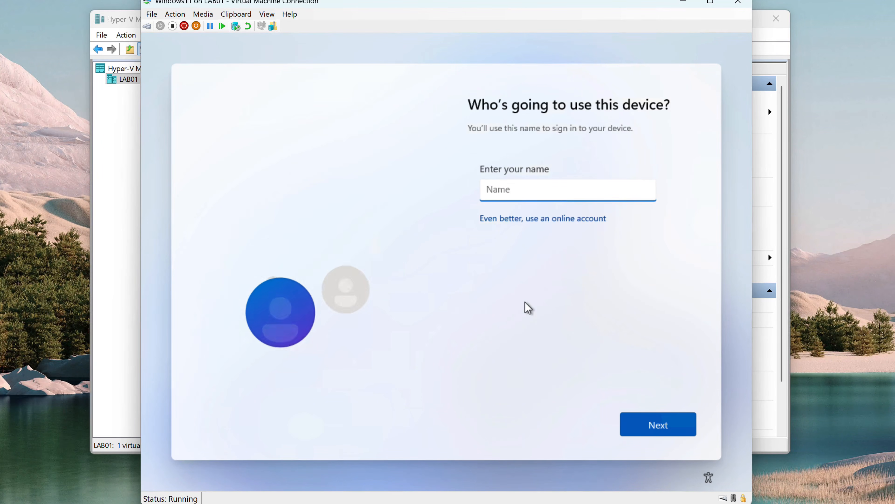
text(Adam)
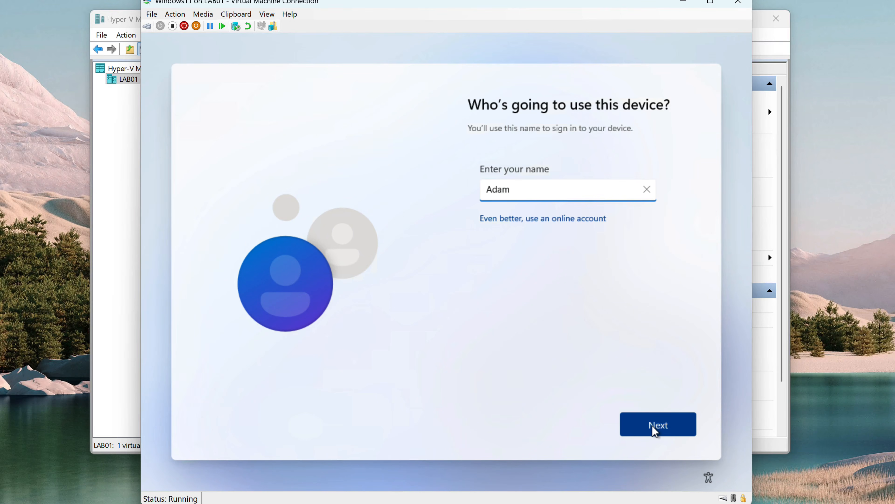
click(657, 426)
click(653, 419)
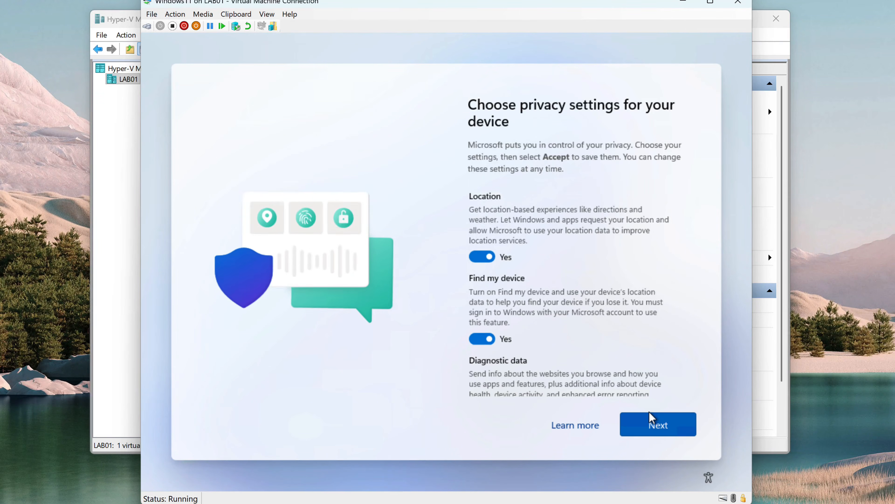
Turn off location, Find my device, optional diagnostic data, inking and typing, and personalized offers, and accept the privacy settings
click(479, 257)
click(481, 337)
drag(694, 249, 694, 338)
click(477, 269)
click(479, 331)
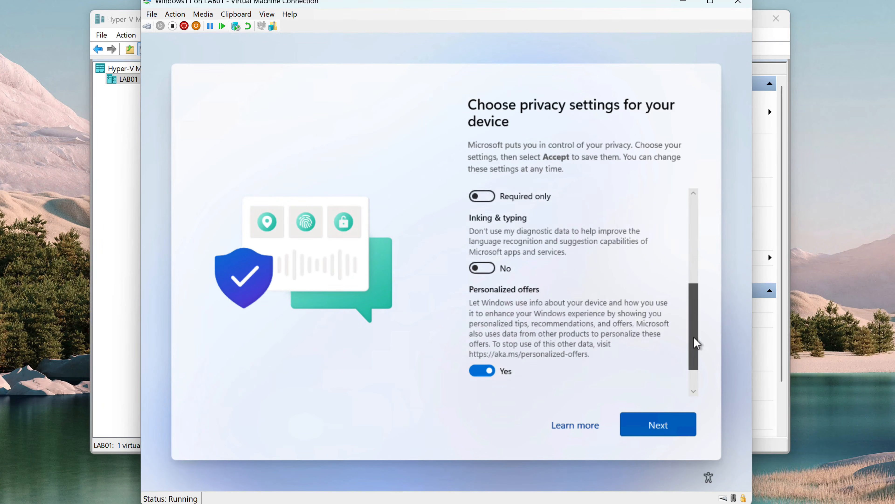
click(479, 370)
drag(693, 294, 692, 303)
click(650, 431)
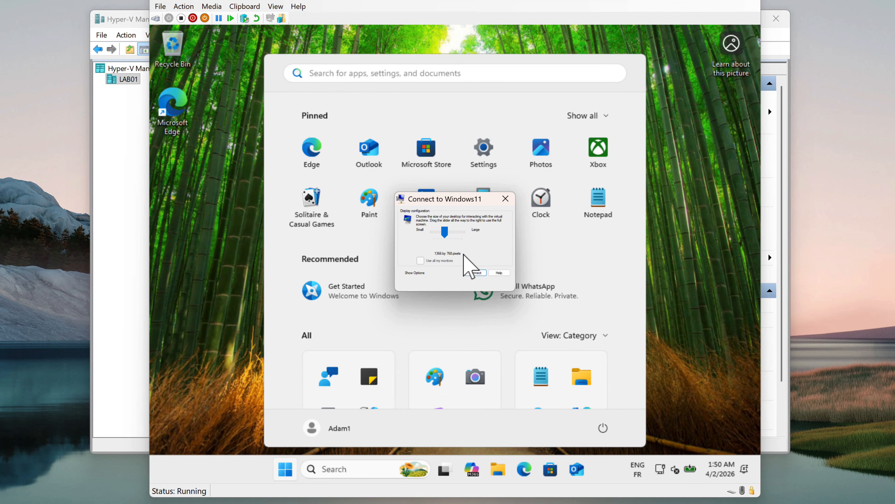
Connect to the Windows11 machine in full screen, then turn off location and the remaining privacy options and accept them
drag(444, 232, 461, 234)
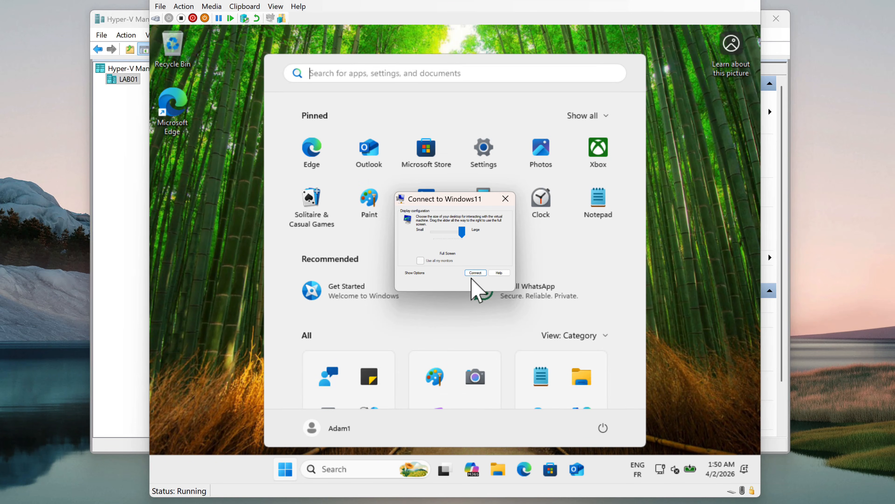
click(475, 273)
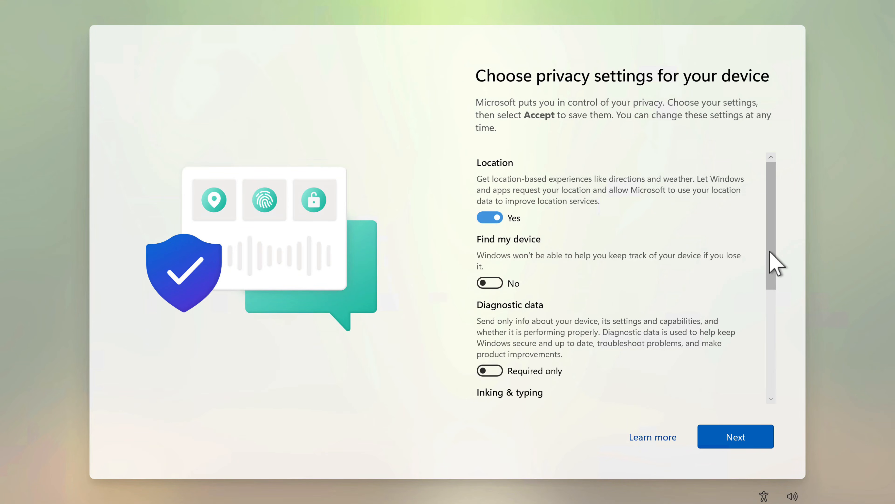
click(494, 218)
mouse_move(773, 180)
mouse_down()
mouse_move(772, 289)
mouse_move(744, 418)
mouse_up()
click(495, 245)
click(493, 340)
click(745, 419)
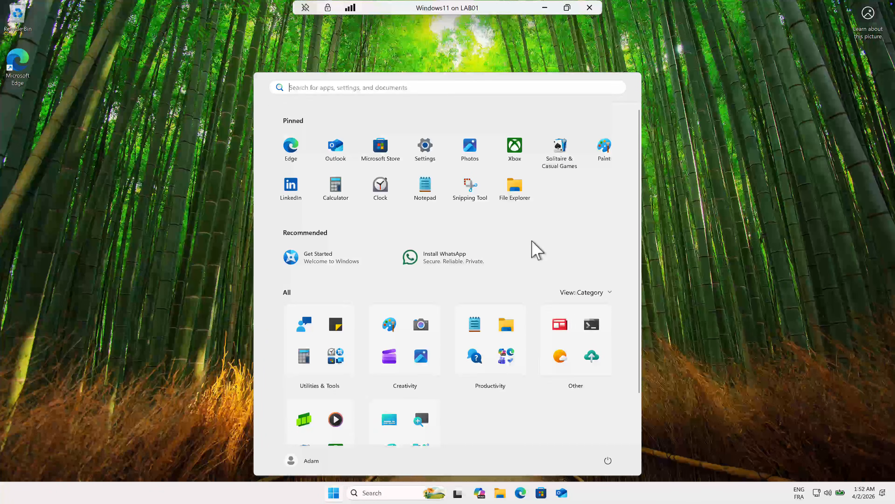
Open the Settings app inside the virtual machine, move its window around the desktop, and close it
click(650, 200)
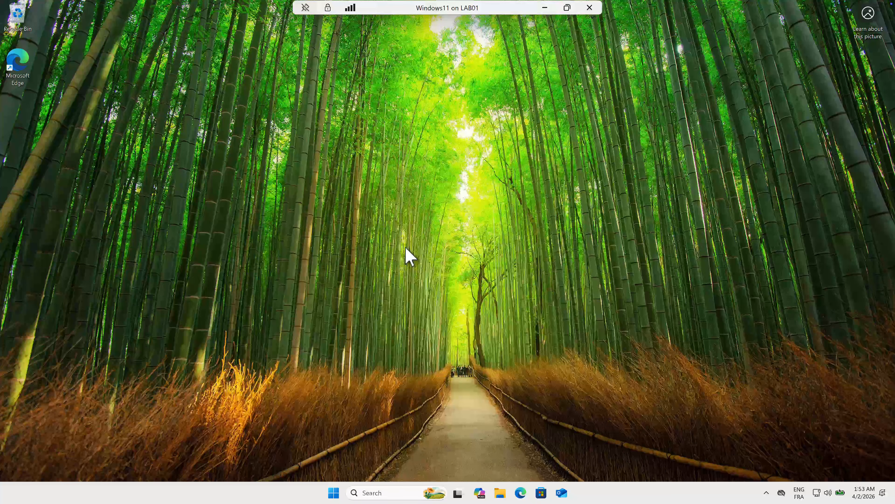
right_click(440, 180)
click(334, 492)
click(426, 152)
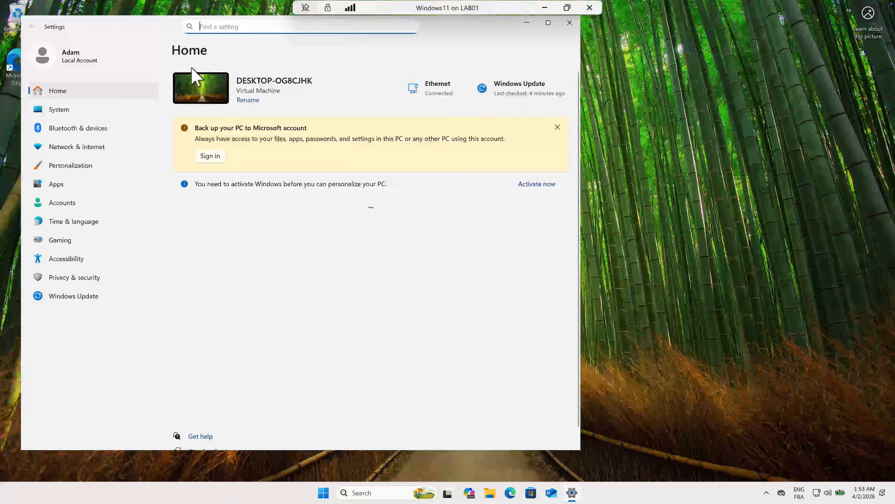
drag(173, 26, 302, 42)
click(689, 144)
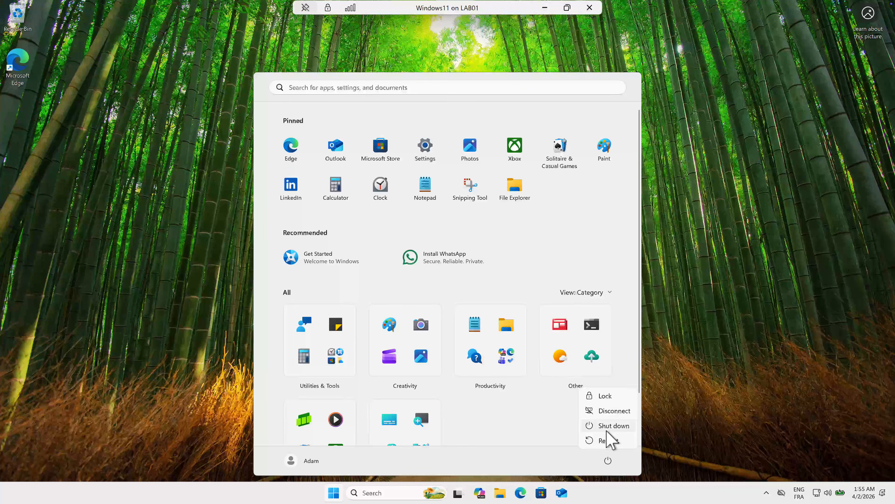
Shut down Windows in the virtual machine despite the other session, and exit the disconnected connection window
click(607, 429)
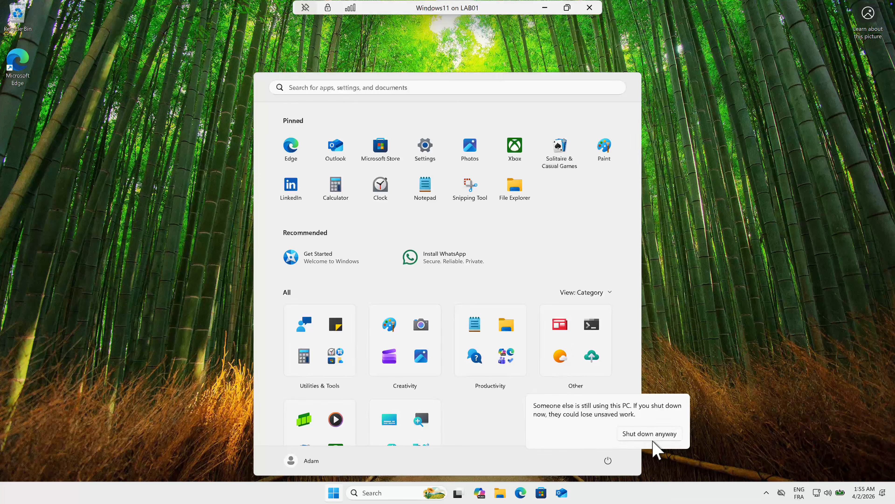
click(655, 435)
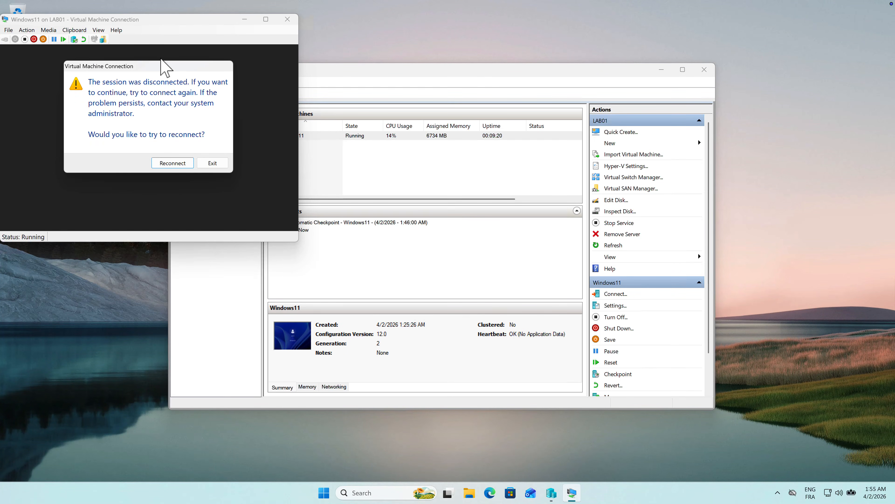
click(211, 164)
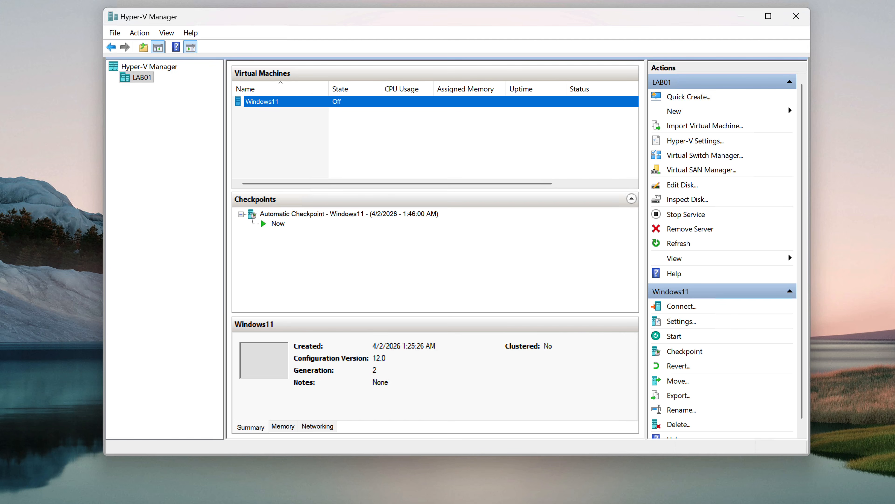
Examine the Windows11 machine's automatic checkpoint and its current-state entry in the checkpoint tree
click(268, 213)
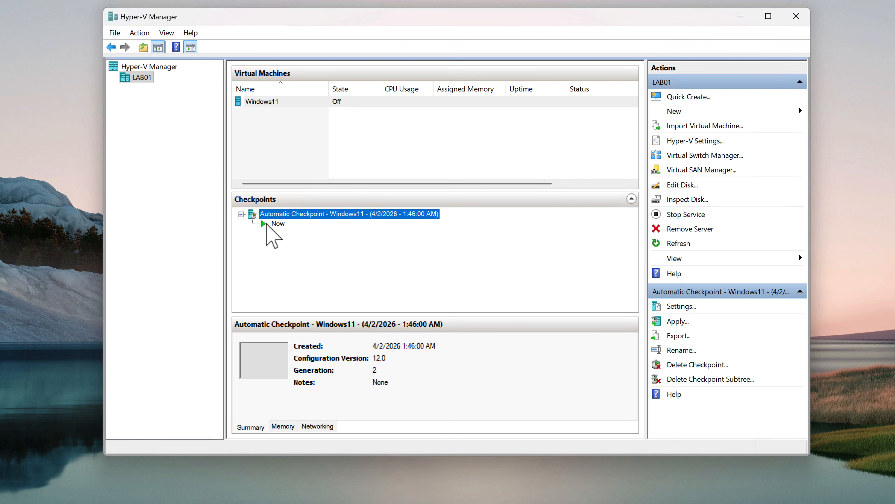
right_click(284, 214)
click(266, 232)
click(278, 224)
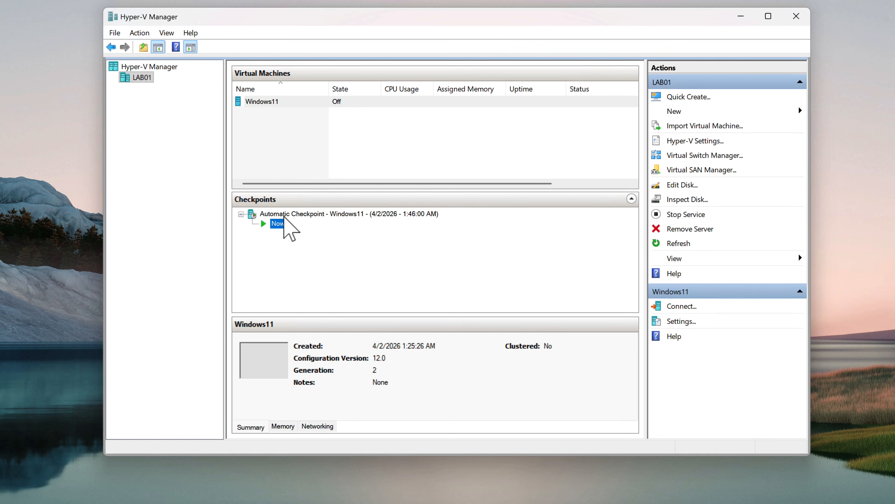
Create a manual checkpoint of the powered-off Windows11 virtual machine
click(267, 103)
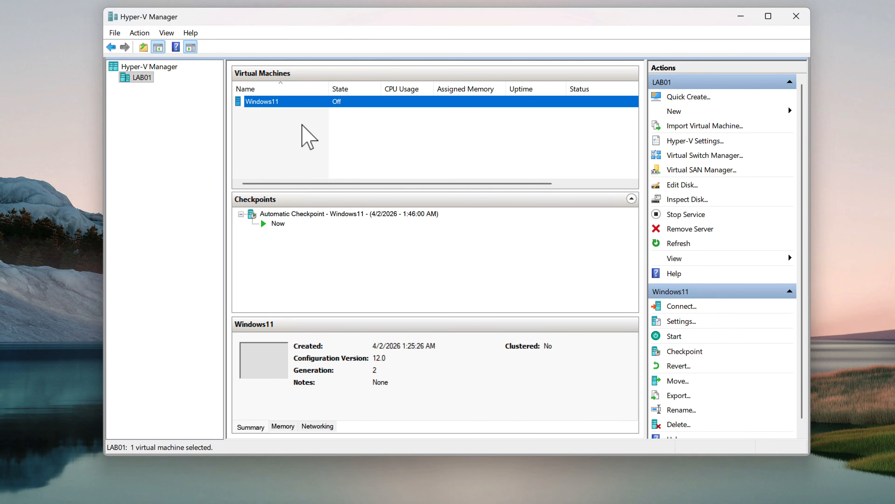
right_click(292, 102)
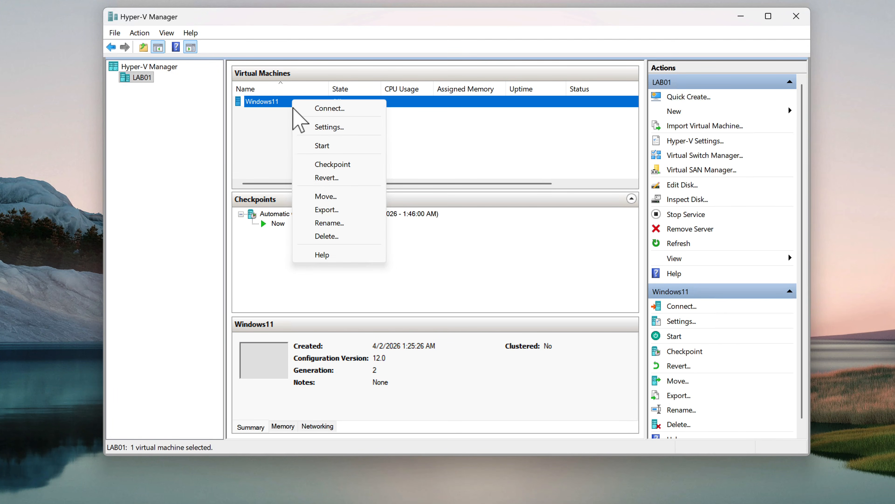
click(332, 165)
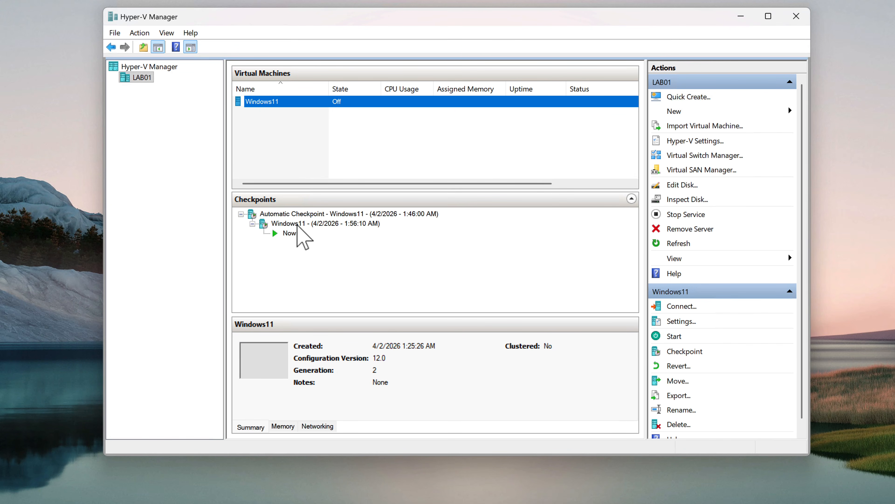
Inspect the new manual checkpoint and the current-state entry, and create a second manual checkpoint of the Windows11 machine
click(297, 223)
click(298, 232)
click(299, 223)
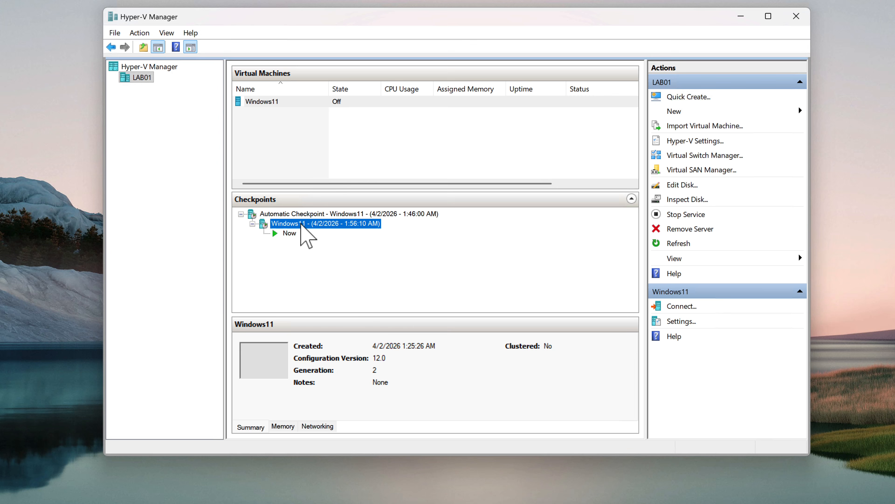
right_click(292, 101)
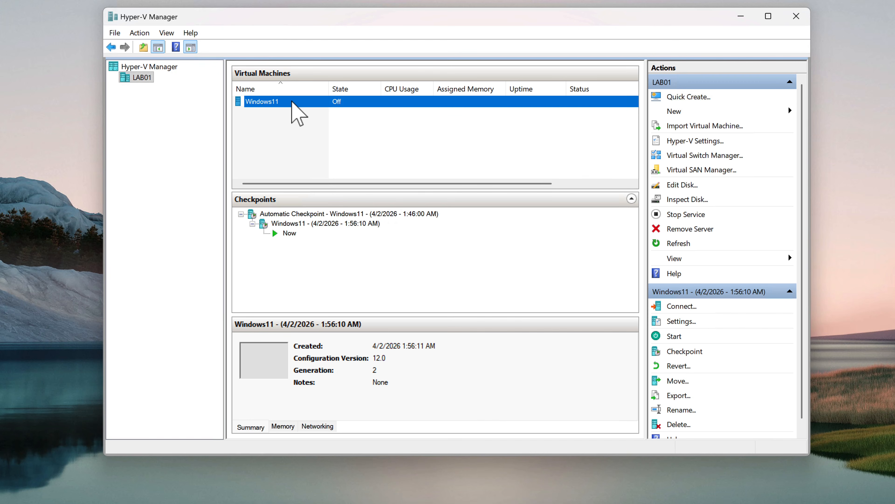
click(331, 166)
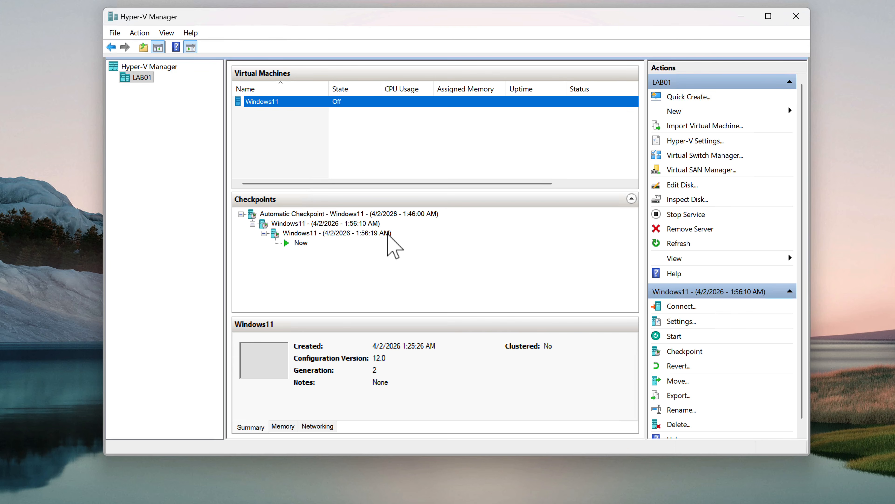
View the settings of the newest Windows11 checkpoint and close them without changes
click(381, 234)
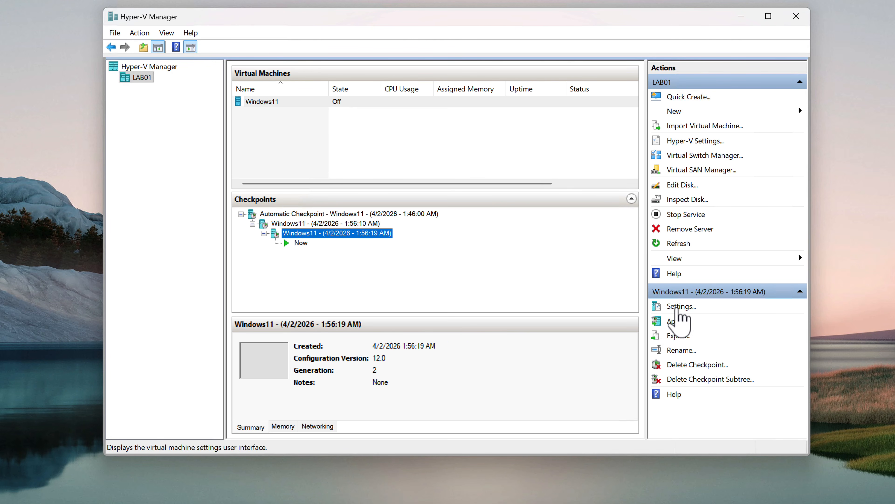
click(689, 306)
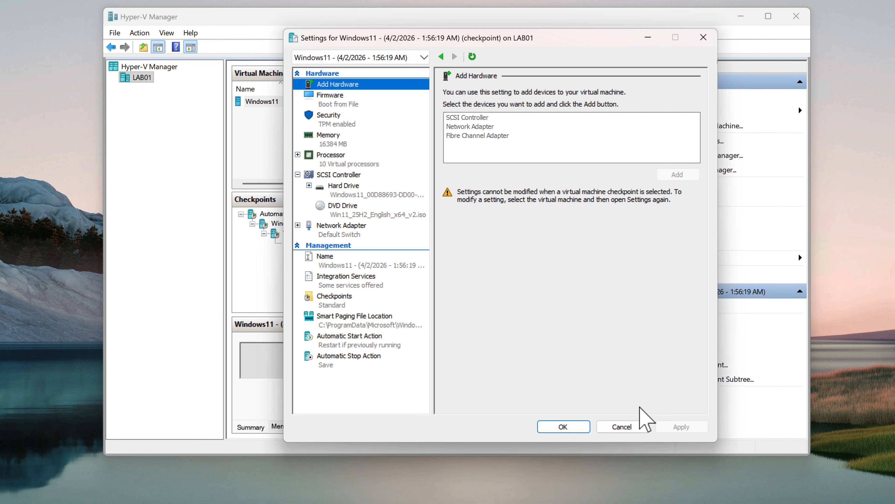
click(626, 429)
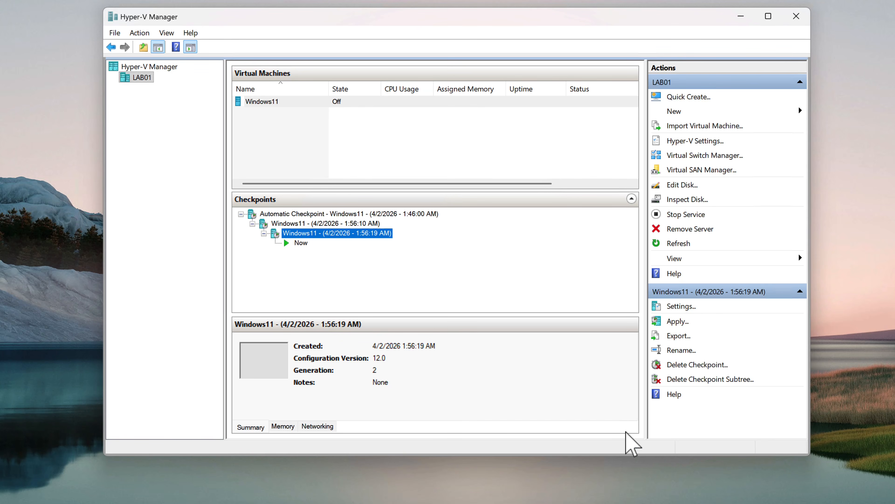